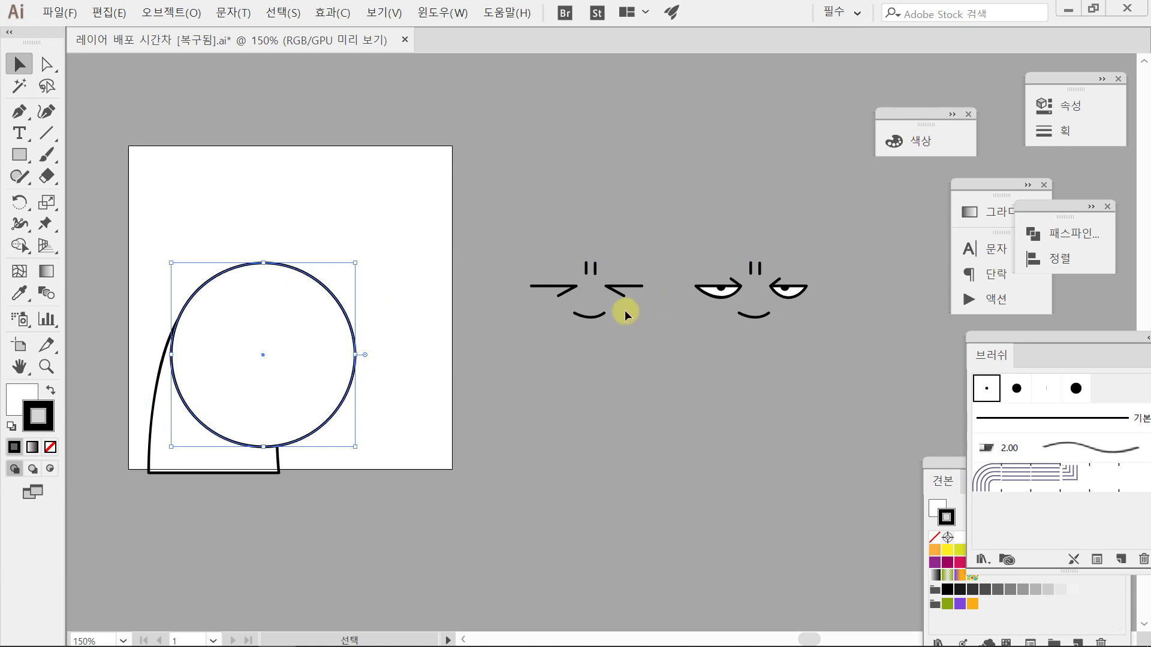
# Move the head circle off the body shape and shift the closed-eye face slightly to the right, away from the circle
pyautogui.moveTo(308, 387); pyautogui.dragTo(454, 316)
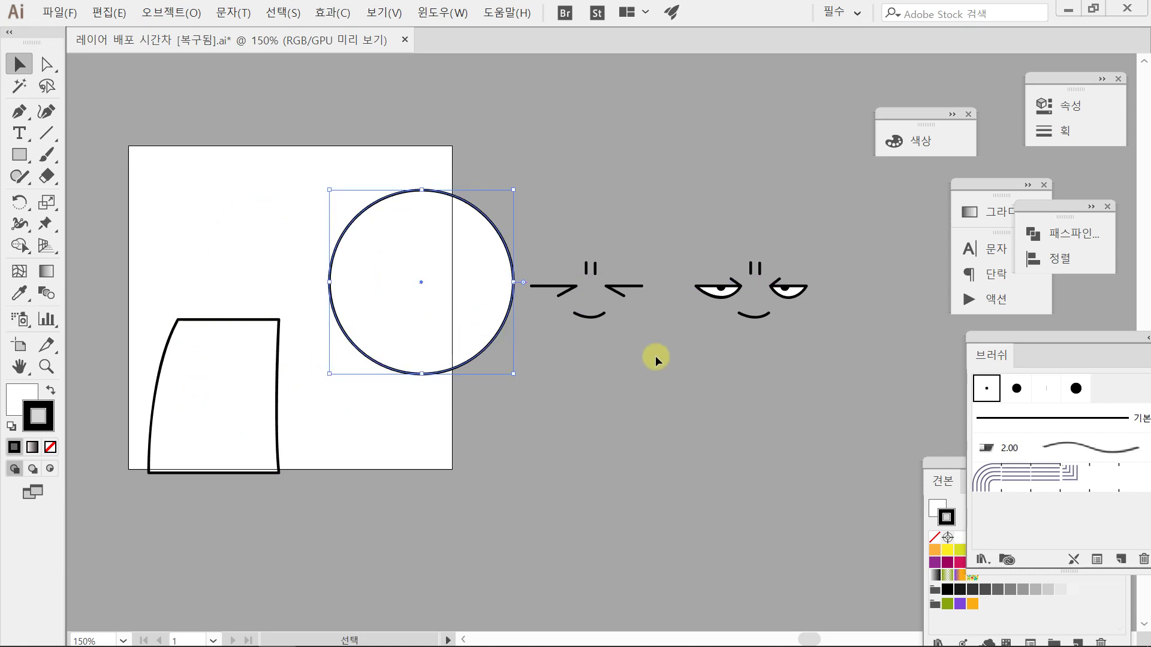
pyautogui.click(617, 290)
pyautogui.moveTo(617, 290); pyautogui.dragTo(630, 291)
pyautogui.click(702, 369)
pyautogui.moveTo(632, 398); pyautogui.dragTo(639, 367)
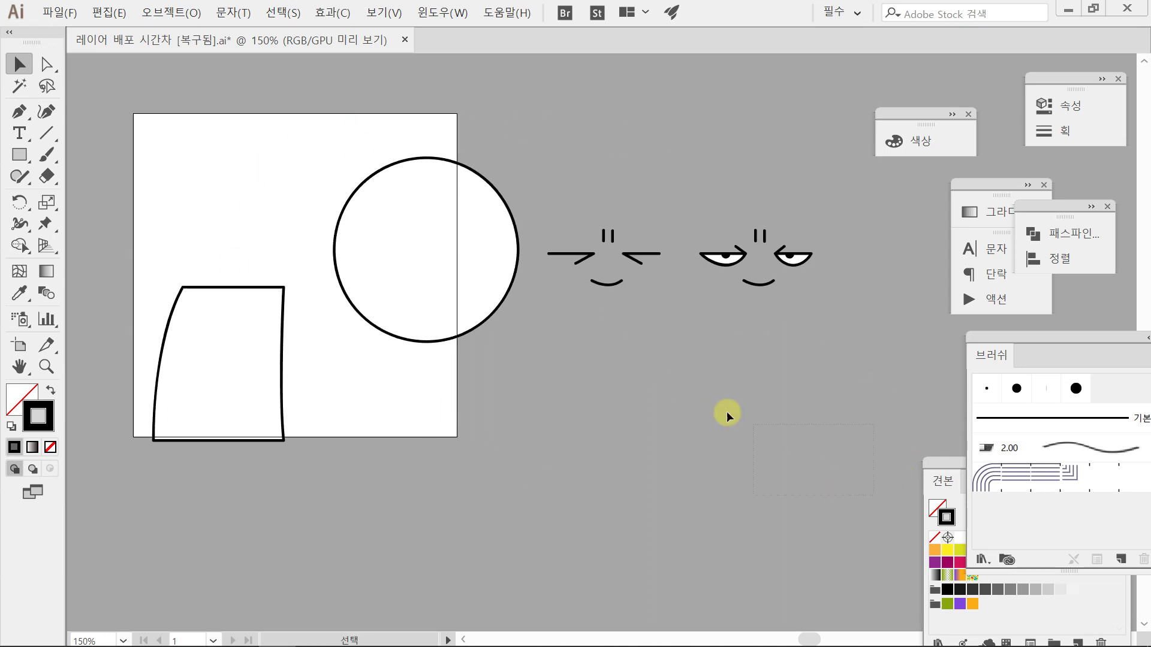
# Copy all of the character artwork and switch to Adobe Animate
pyautogui.hotkey('ctrl', 'a')
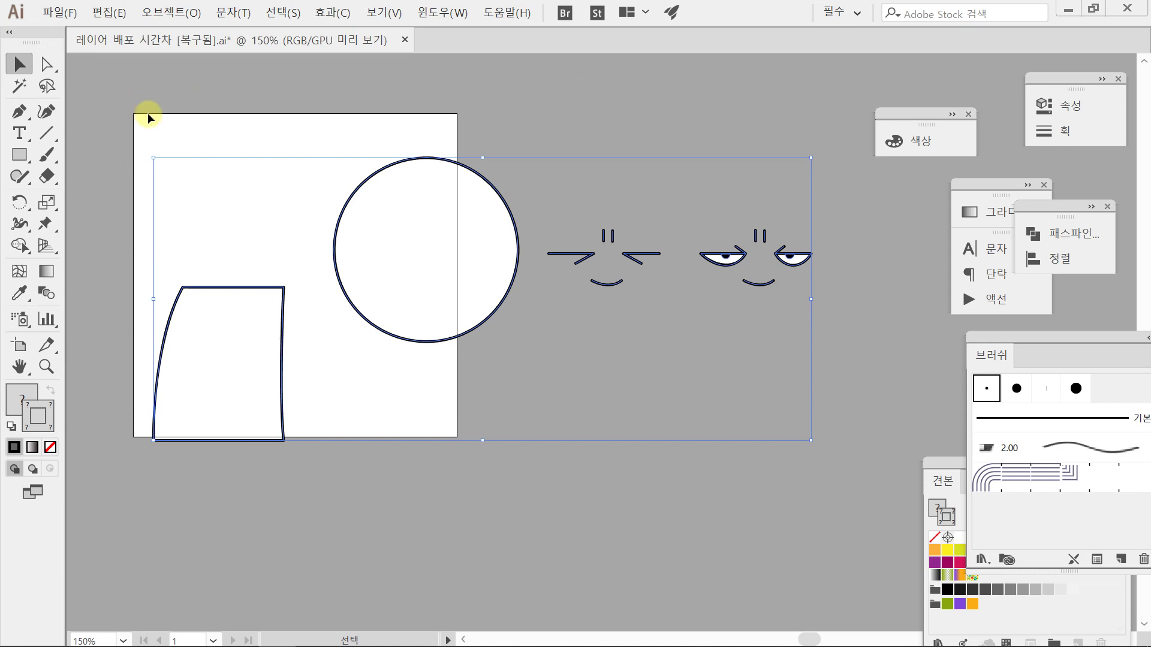
pyautogui.press('ctrl')
pyautogui.click(240, 632)
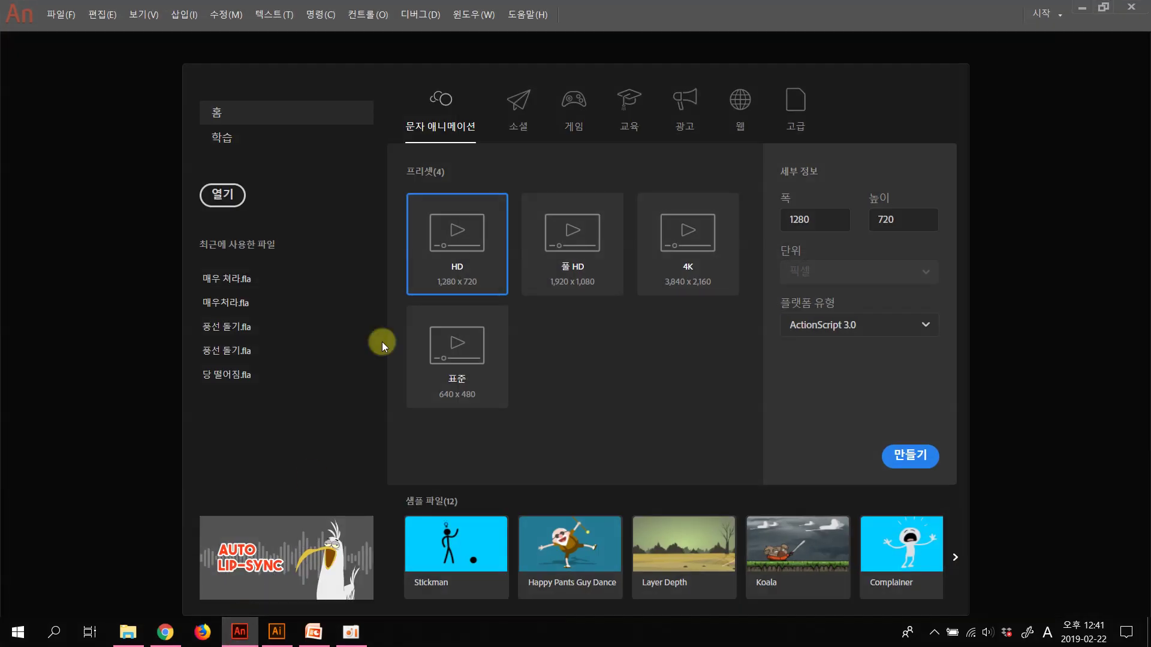
# Create a new ActionScript 3.0 document 360 wide and 360 high
pyautogui.doubleClick(819, 218)
pyautogui.write('360')
pyautogui.press('Tab')
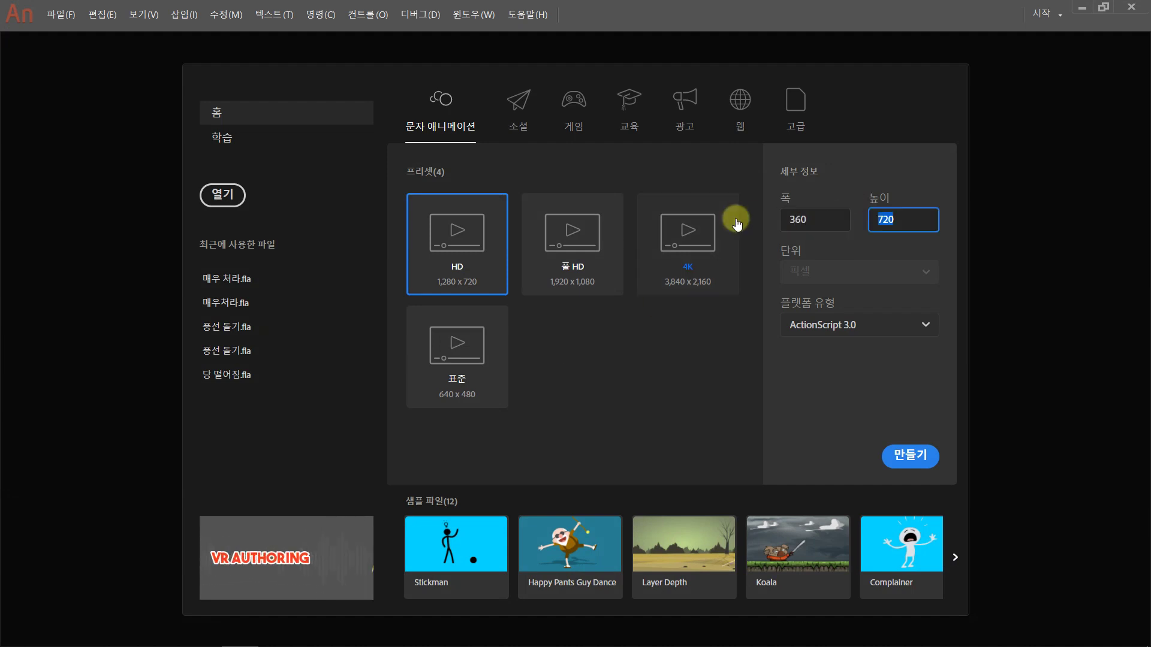
pyautogui.write('360')
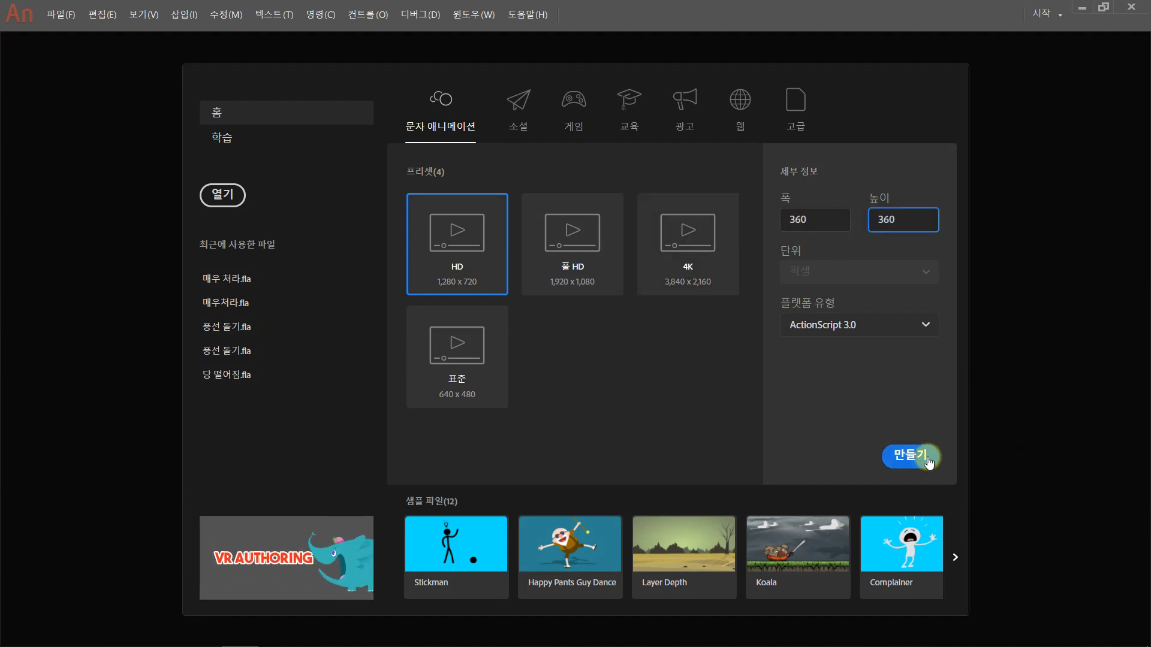
pyautogui.click(928, 461)
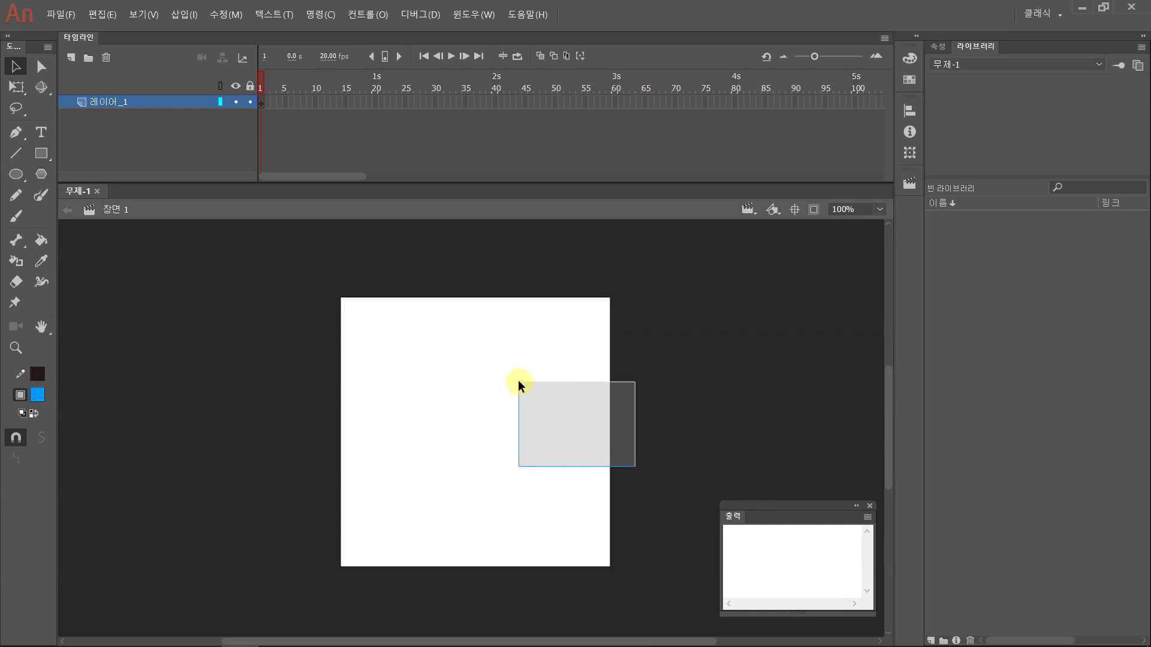
# Paste the artwork using the AI File Importer preferences, with recommended import settings on and Maintain layers off
pyautogui.moveTo(517, 455); pyautogui.dragTo(509, 428)
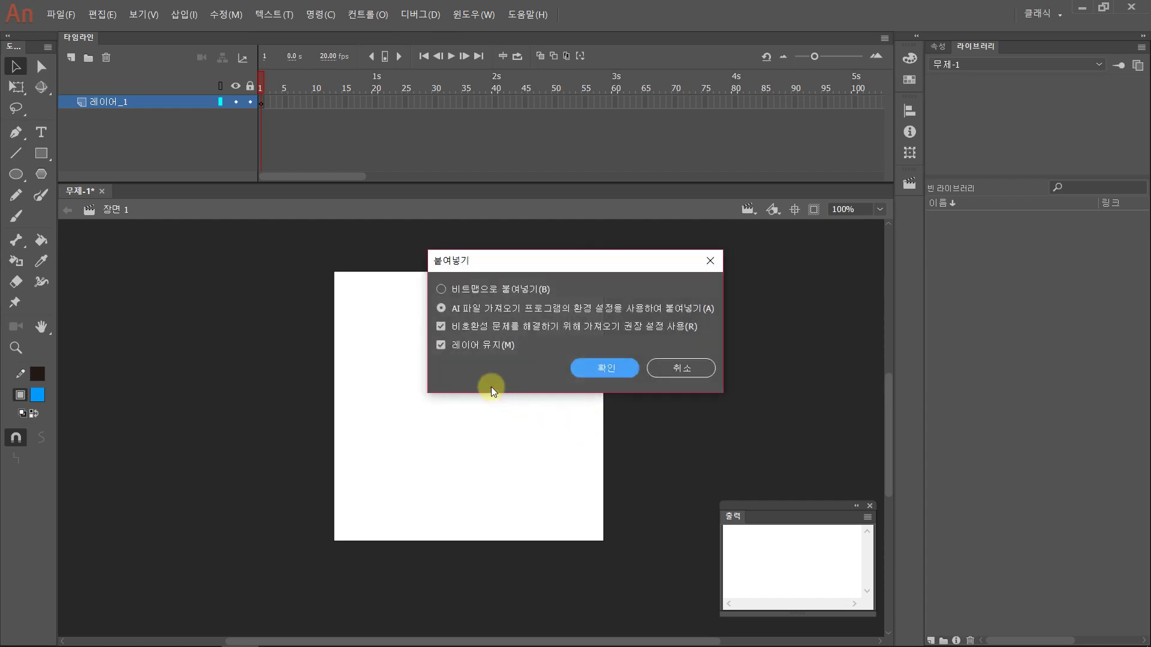
pyautogui.click(441, 345)
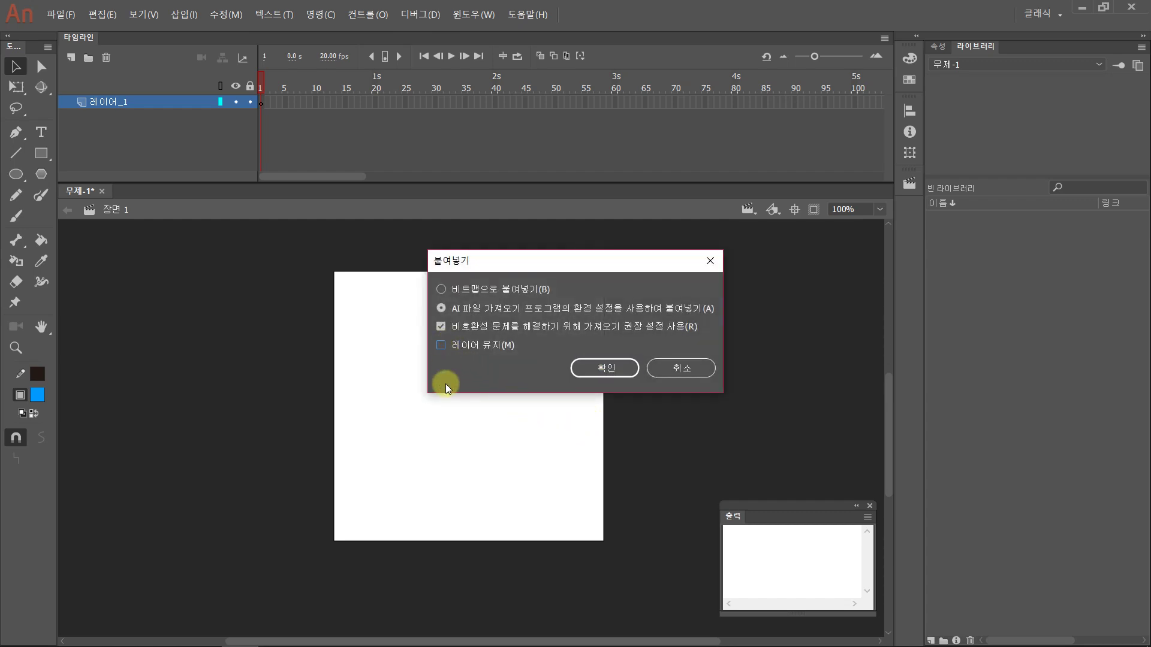
pyautogui.click(585, 369)
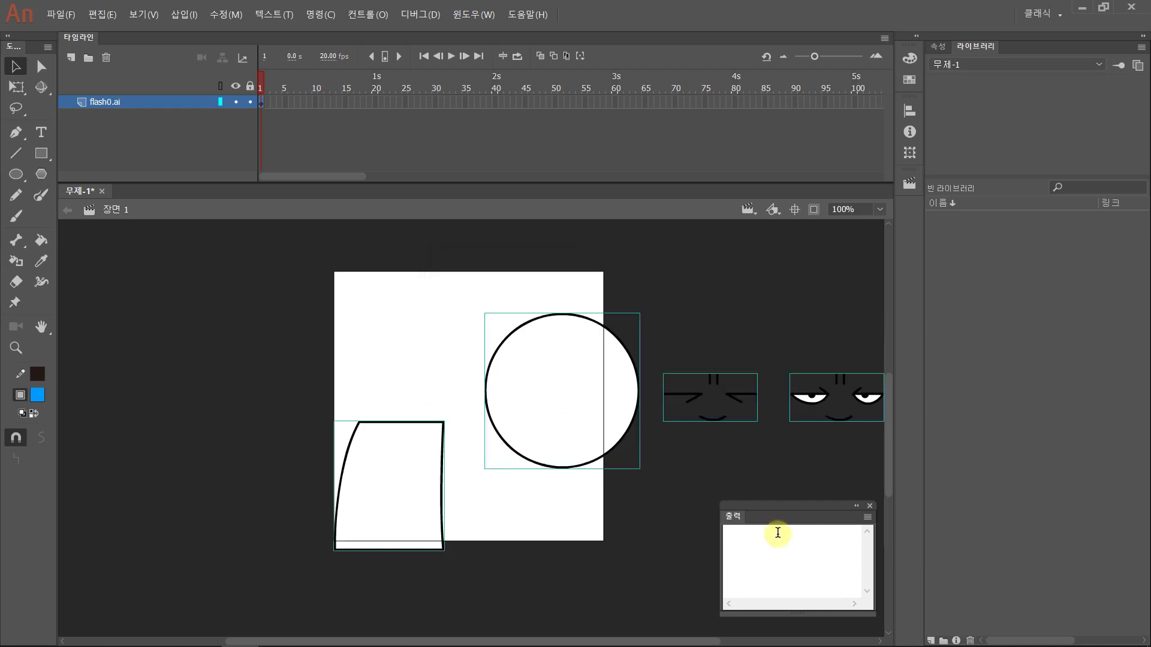
# Move the Output panel clear of the pasted artwork and deselect all objects
pyautogui.moveTo(795, 505); pyautogui.dragTo(796, 594)
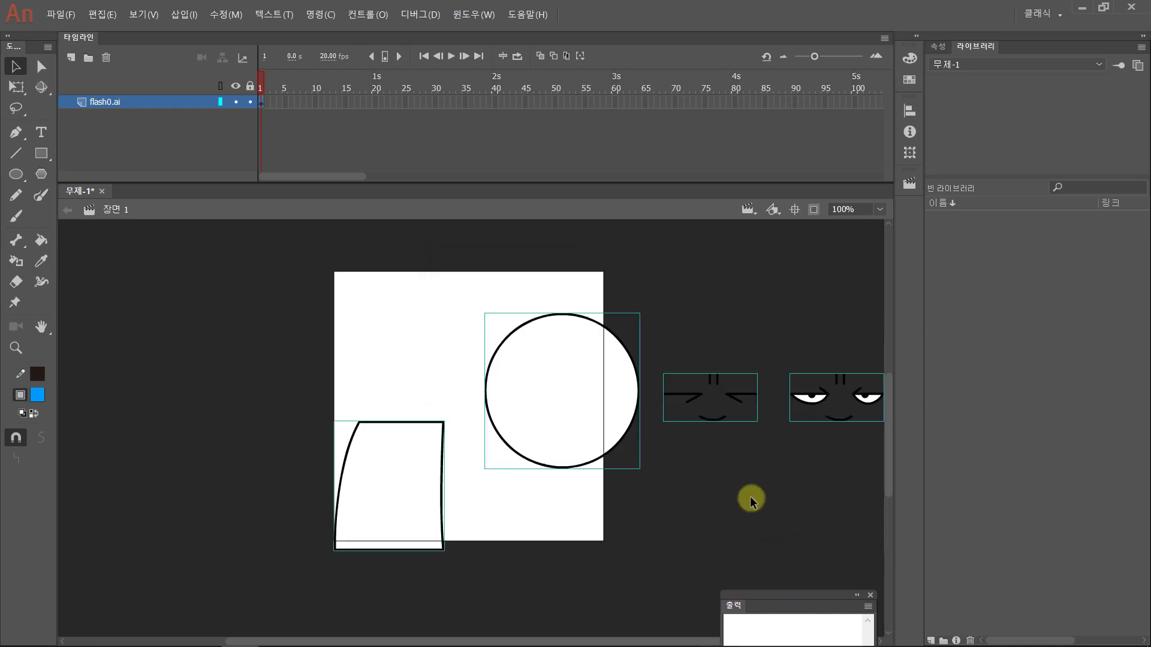
pyautogui.moveTo(787, 526); pyautogui.dragTo(675, 486)
pyautogui.moveTo(783, 520); pyautogui.dragTo(210, 274)
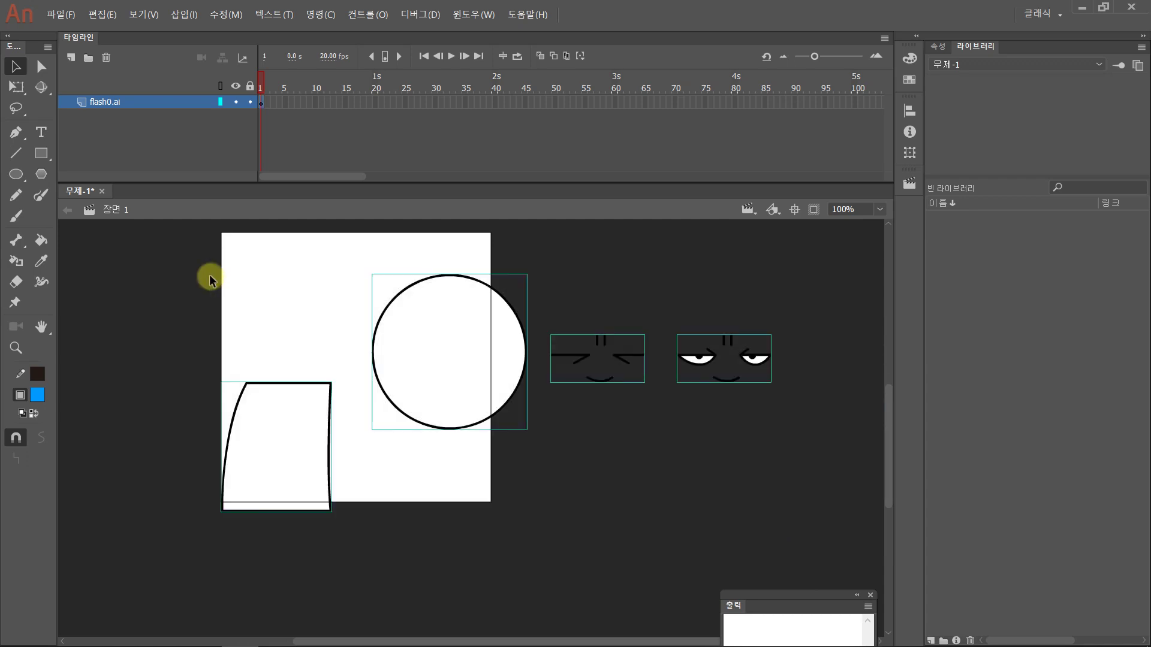
pyautogui.click(210, 275)
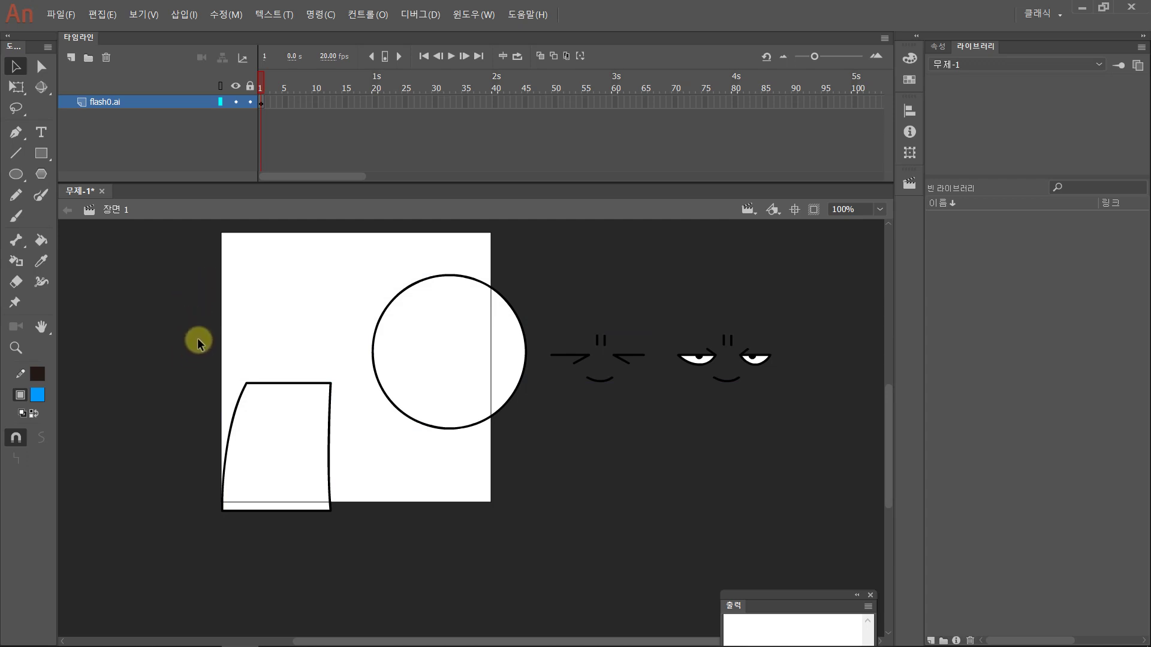
# Convert the body shape into a graphic symbol named 몸
pyautogui.moveTo(214, 357); pyautogui.dragTo(344, 545)
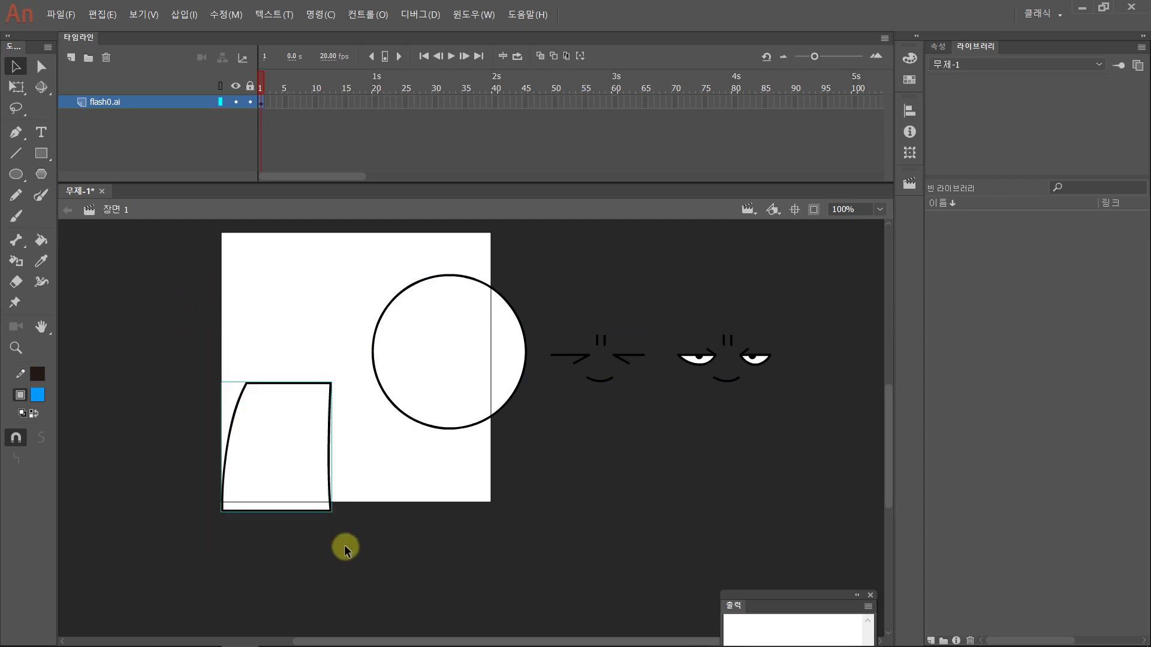
pyautogui.press('F8')
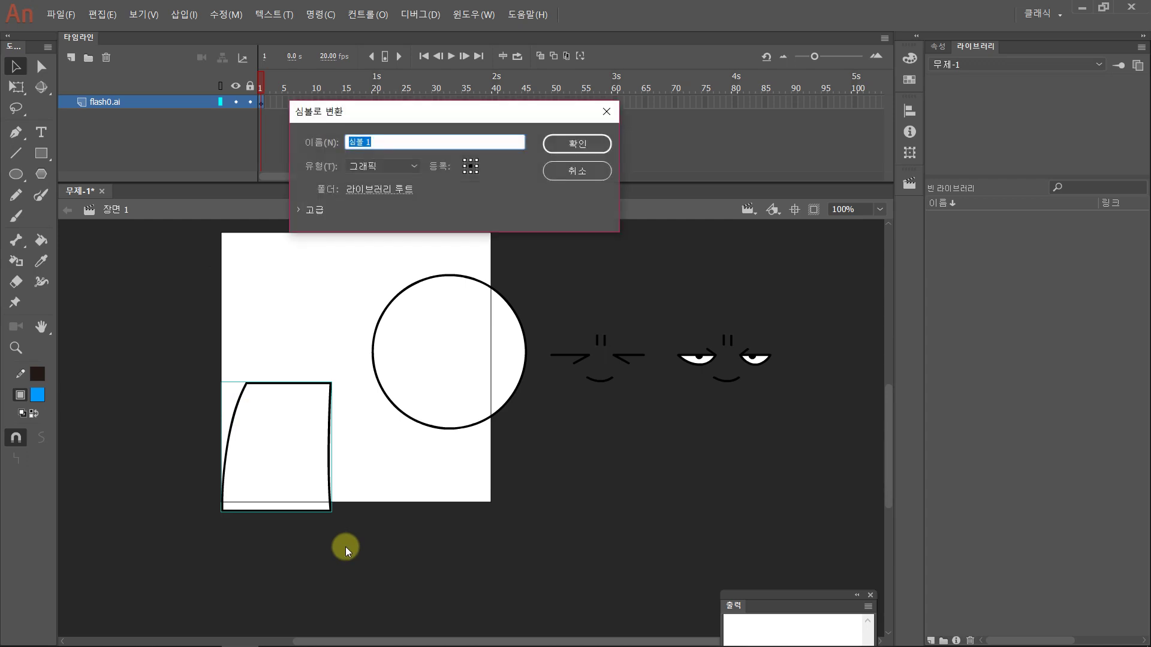
pyautogui.write('ah')
pyautogui.press('BackSpace')
pyautogui.press('BackSpace')
pyautogui.write('몸')
pyautogui.press('Return')
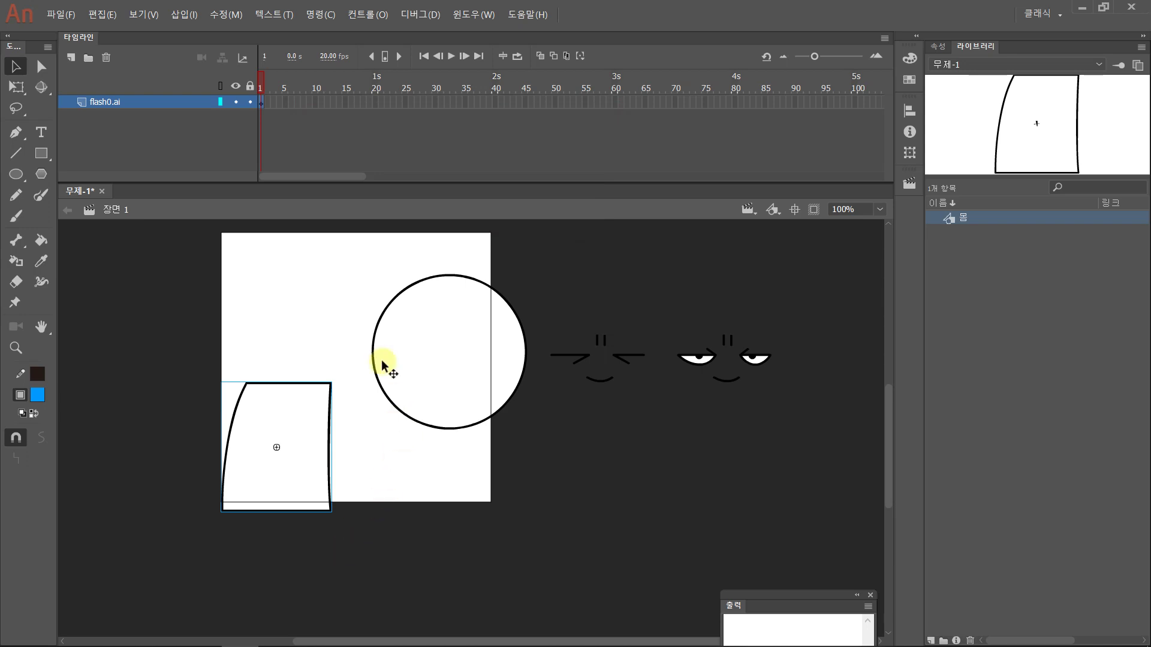
# Convert the head circle into a graphic symbol named 머리
pyautogui.moveTo(367, 264); pyautogui.dragTo(517, 445)
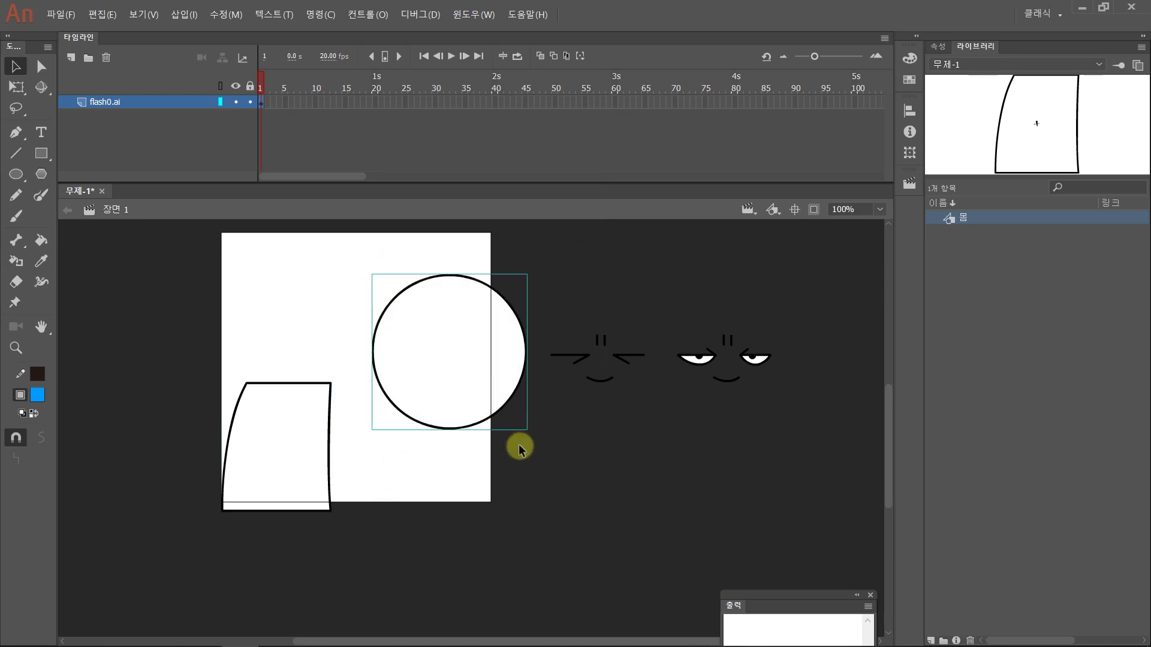
pyautogui.press('F8')
pyautogui.write('머리')
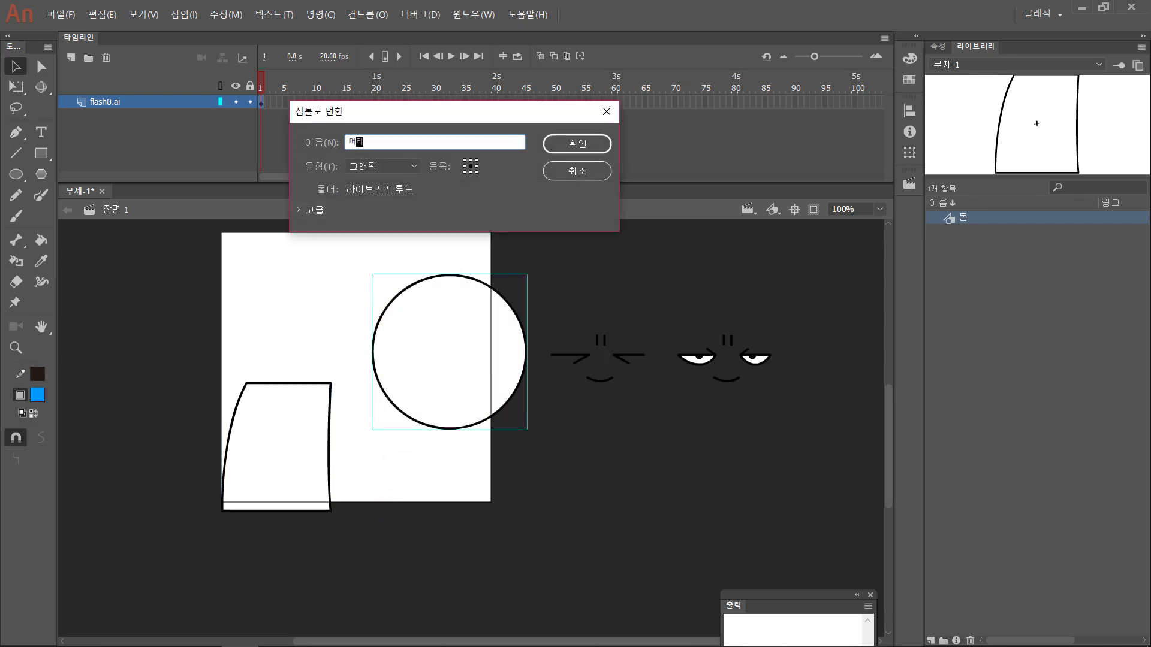
pyautogui.press('Return')
# Convert the closed-eye face into a graphic symbol named 표정1
pyautogui.moveTo(568, 302); pyautogui.dragTo(627, 453)
pyautogui.press('F8')
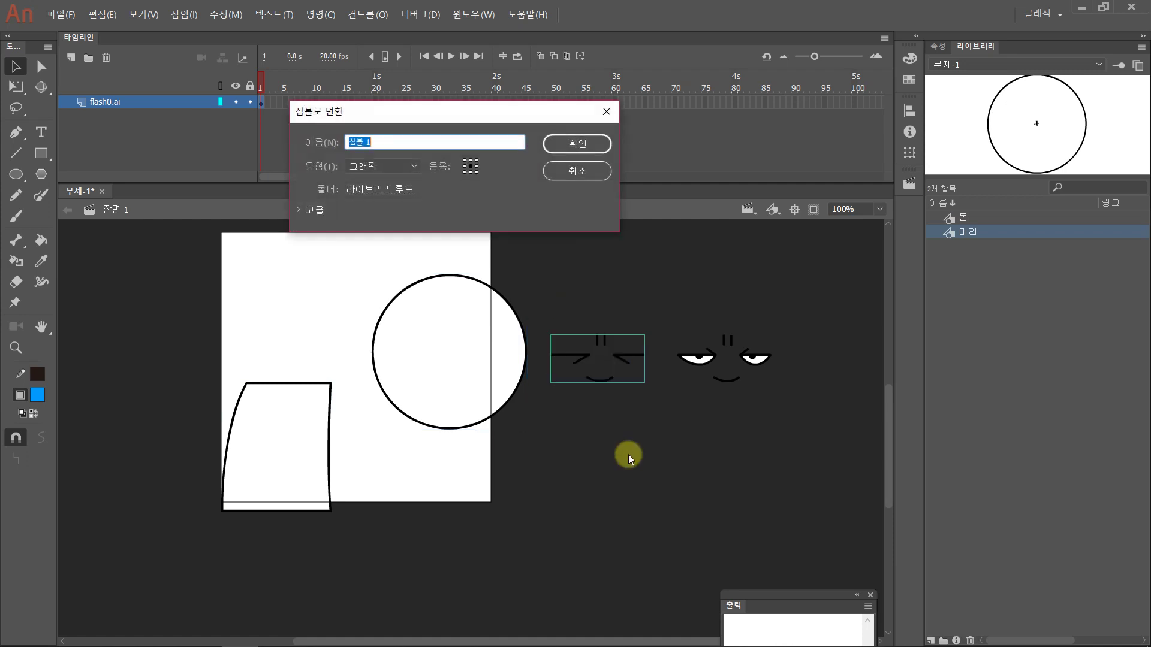
pyautogui.write('표정1')
pyautogui.press('Return')
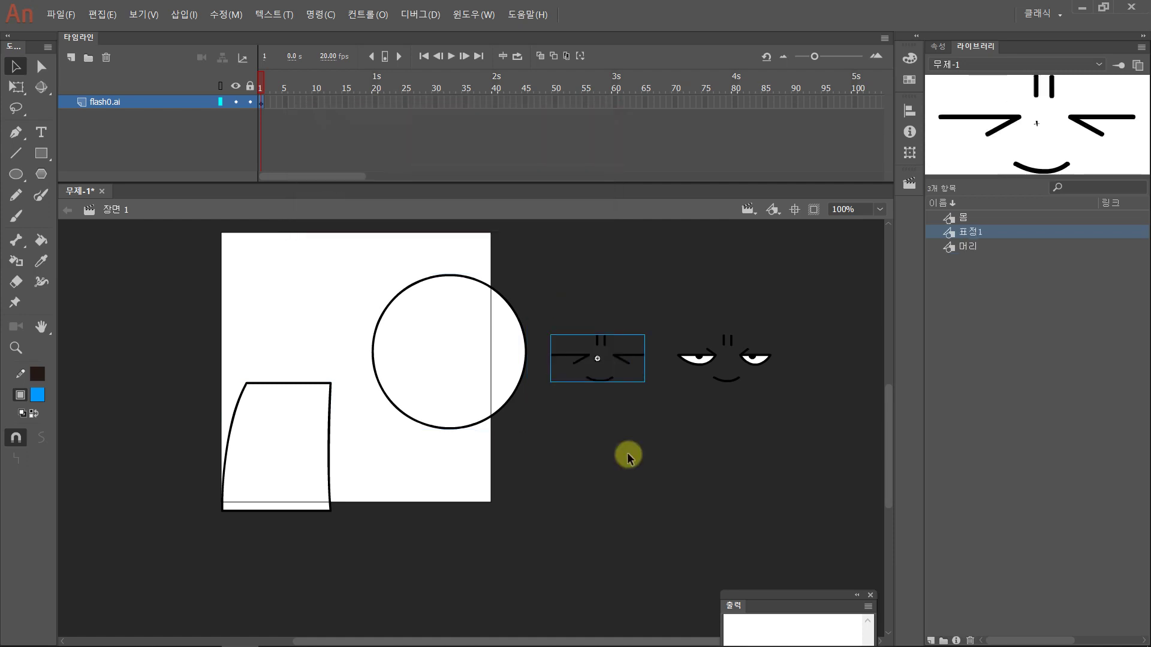
# Convert the open-eye face into a graphic symbol named 표정2
pyautogui.moveTo(673, 287); pyautogui.dragTo(789, 426)
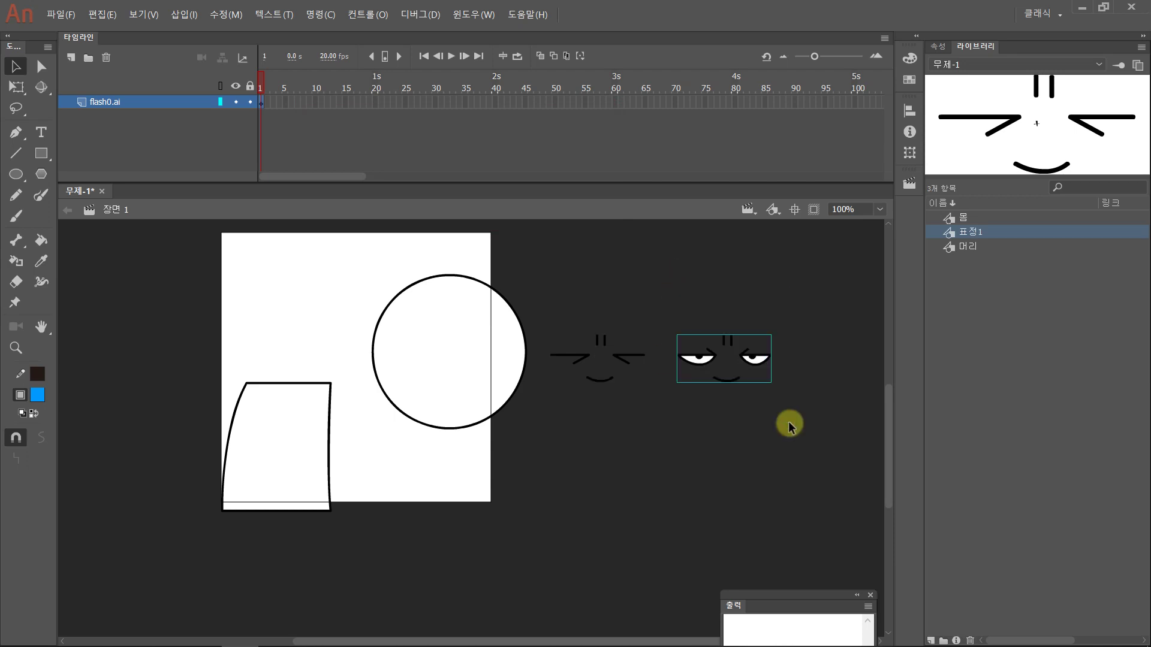
pyautogui.press('F8')
pyautogui.write('표정2')
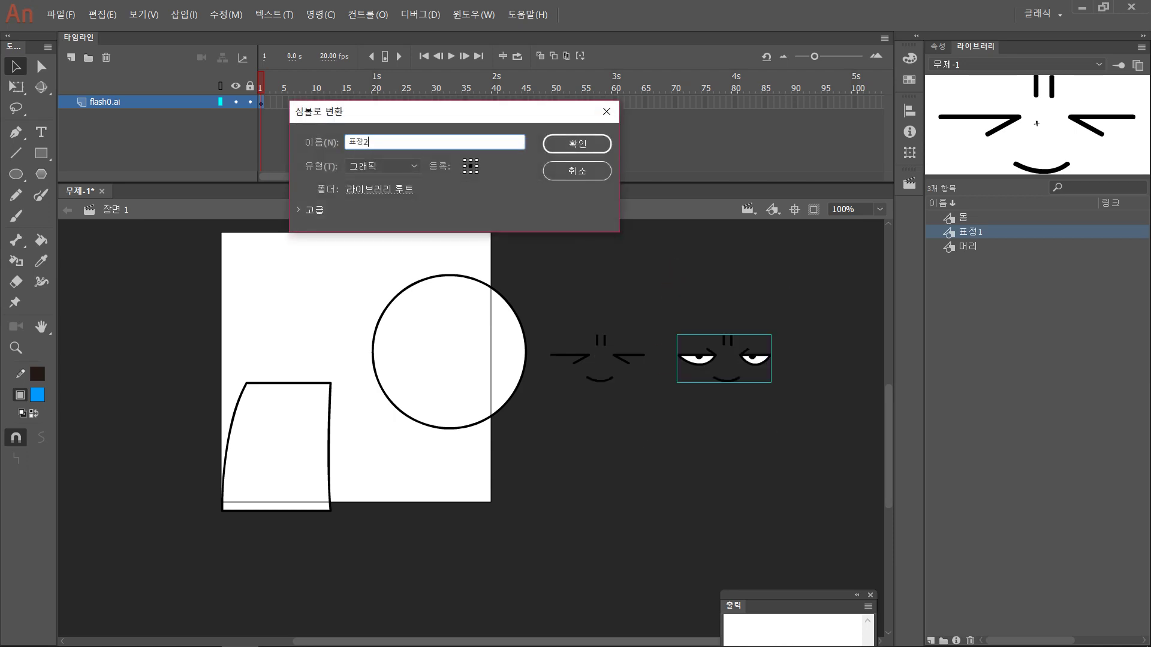
pyautogui.press('Return')
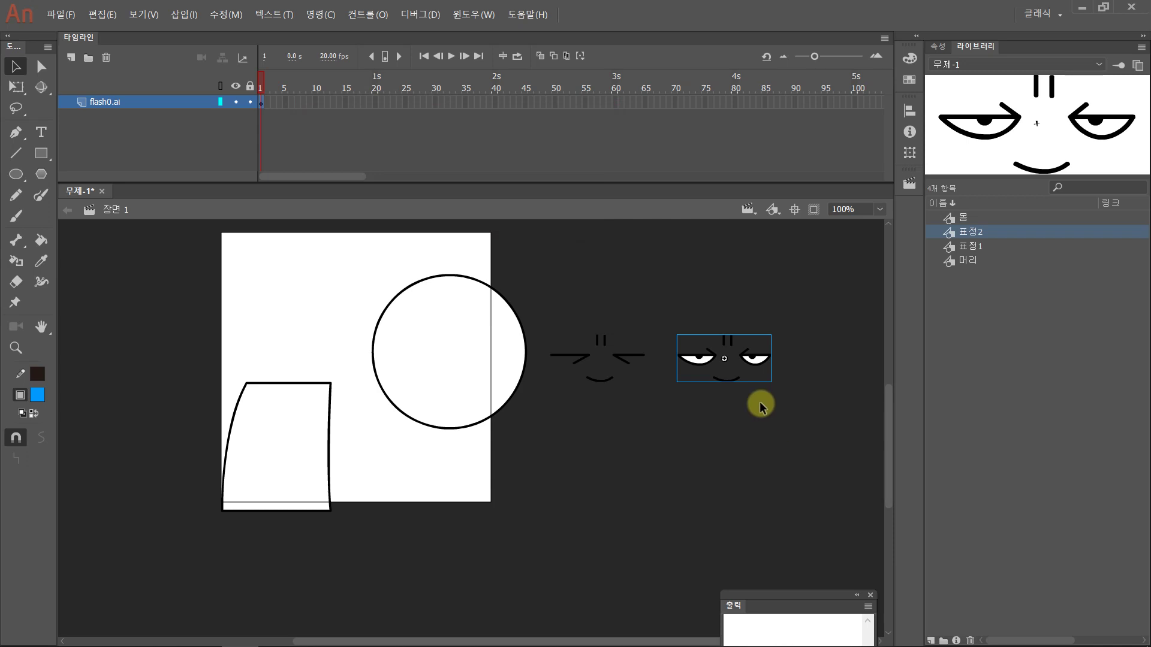
# Delete all four symbol instances from the stage, keeping the symbols in the library
pyautogui.moveTo(773, 537); pyautogui.dragTo(186, 262)
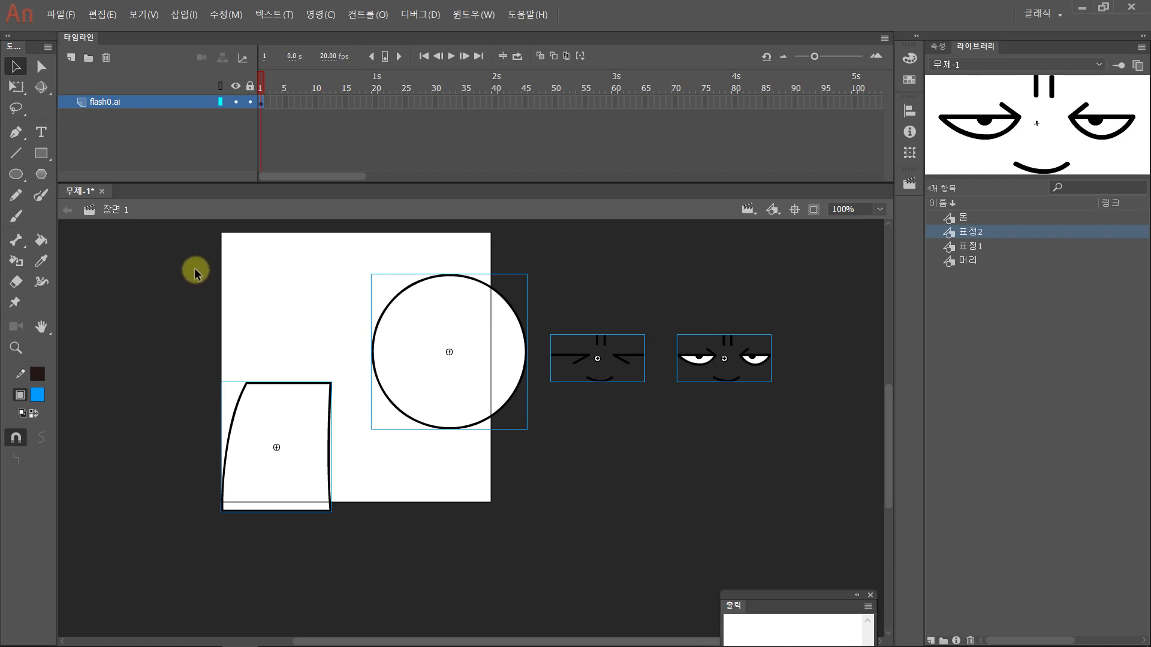
pyautogui.moveTo(174, 264); pyautogui.dragTo(846, 566)
pyautogui.press('Delete')
pyautogui.click(1084, 403)
pyautogui.moveTo(1083, 403); pyautogui.dragTo(948, 232)
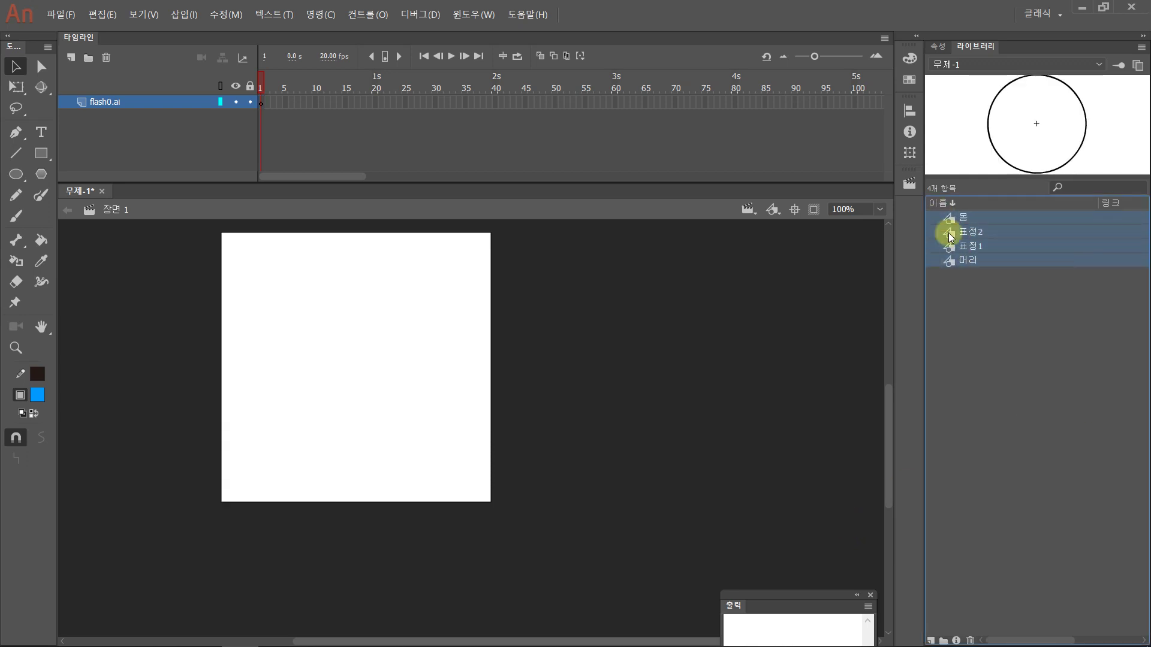
pyautogui.click(511, 379)
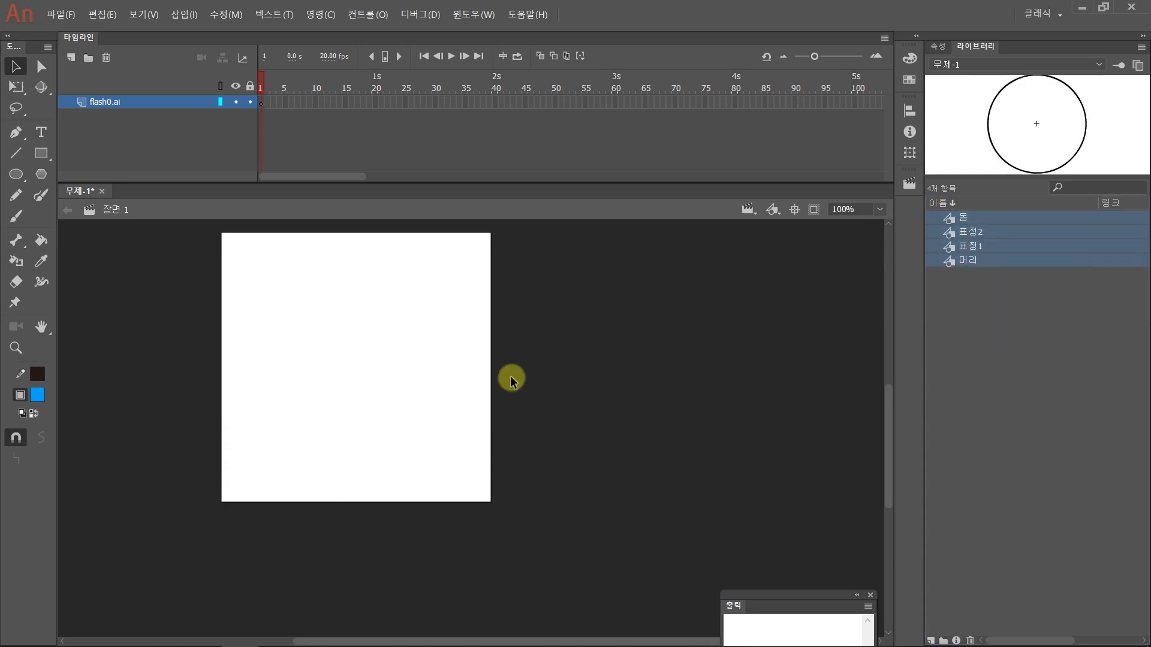
pyautogui.click(1020, 403)
# Place the 몸 symbol on the stage with its base extending below the stage's lower edge
pyautogui.moveTo(420, 379); pyautogui.dragTo(541, 386)
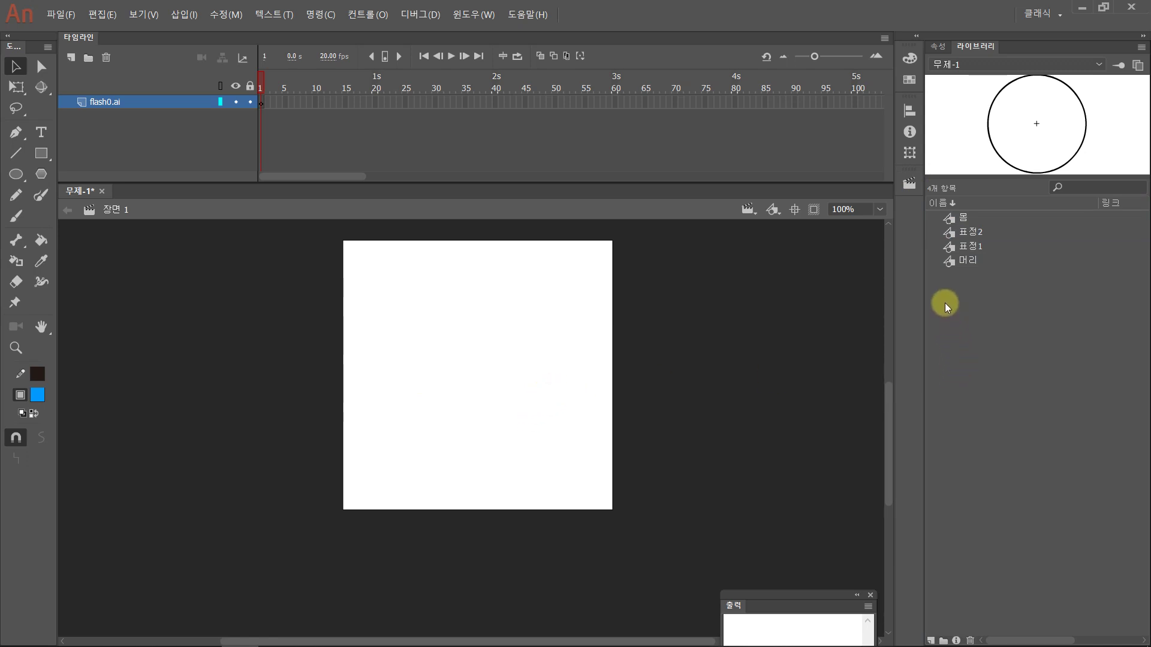
pyautogui.moveTo(951, 220); pyautogui.dragTo(476, 404)
pyautogui.moveTo(506, 368); pyautogui.dragTo(462, 404)
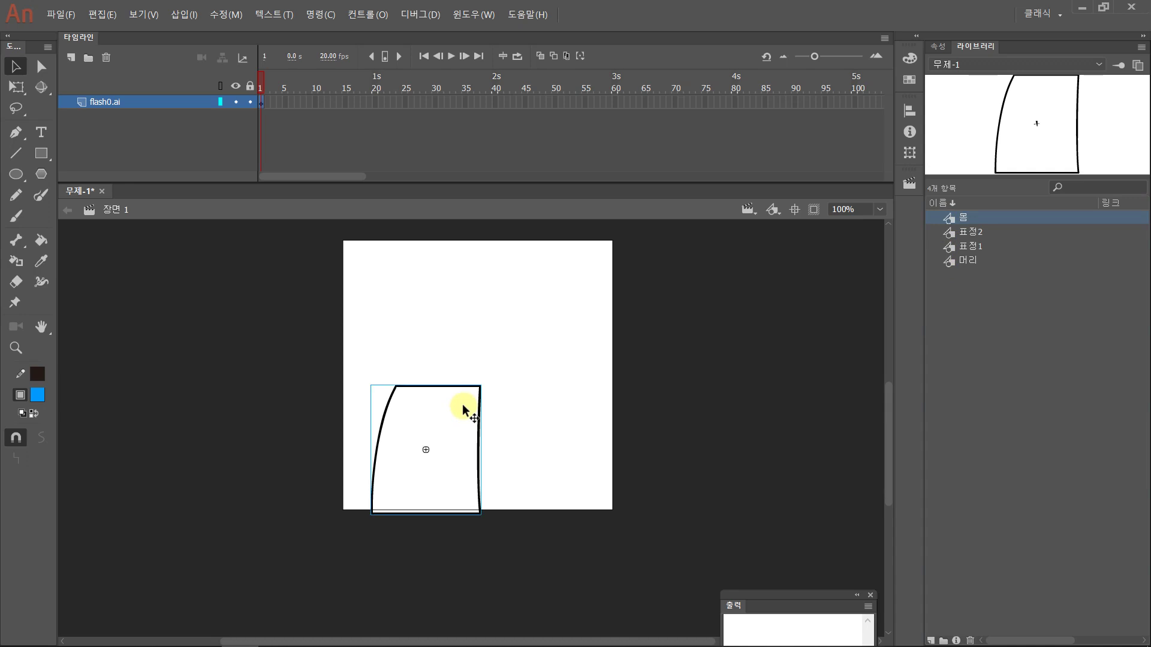
pyautogui.moveTo(462, 409); pyautogui.dragTo(461, 436)
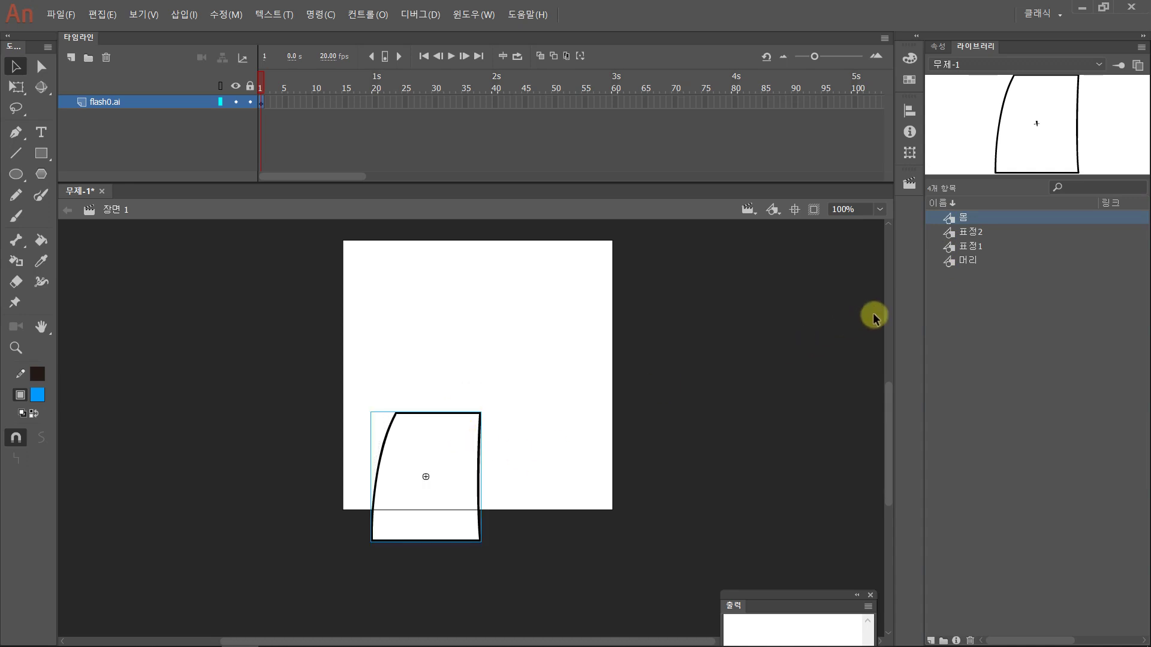
# Place the 머리 symbol over the top of the body and the 표정1 symbol on the lower part of the head
pyautogui.click(958, 267)
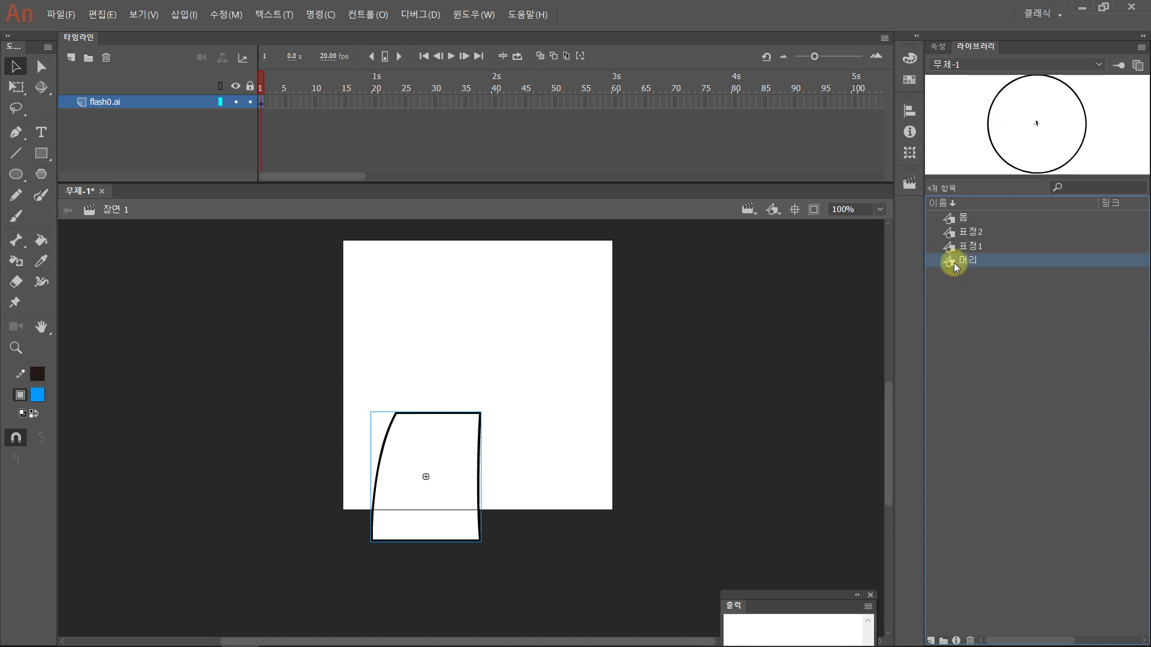
pyautogui.moveTo(954, 262); pyautogui.dragTo(504, 426)
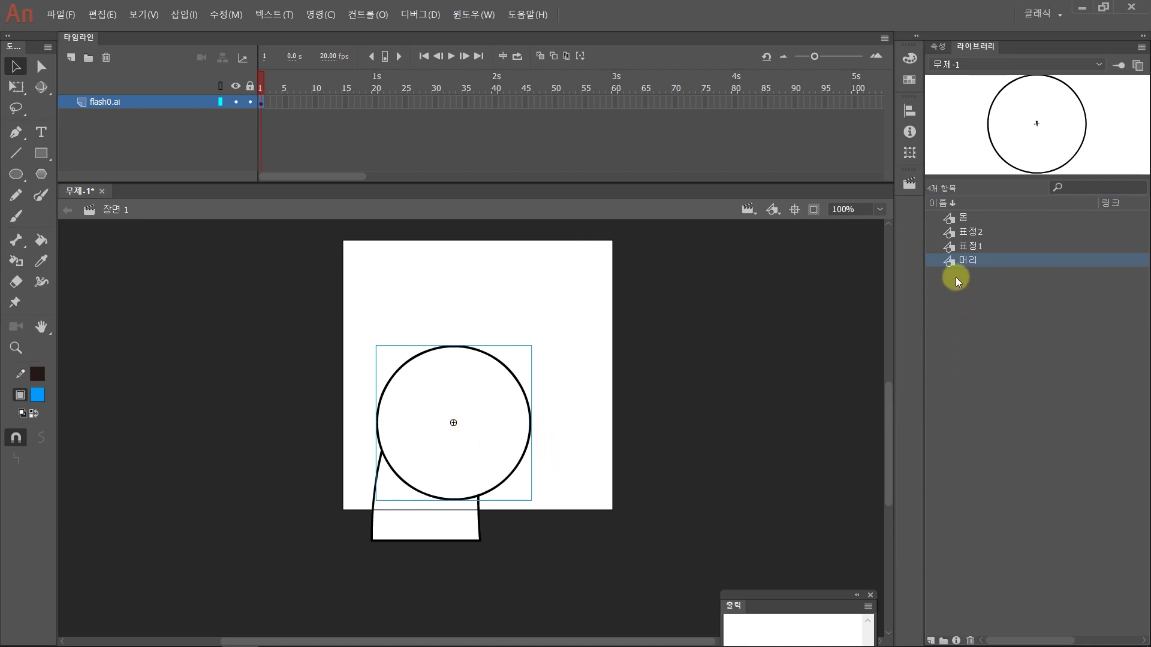
pyautogui.moveTo(953, 249); pyautogui.dragTo(493, 459)
pyautogui.click(555, 473)
pyautogui.scroll(1, 560, 432)
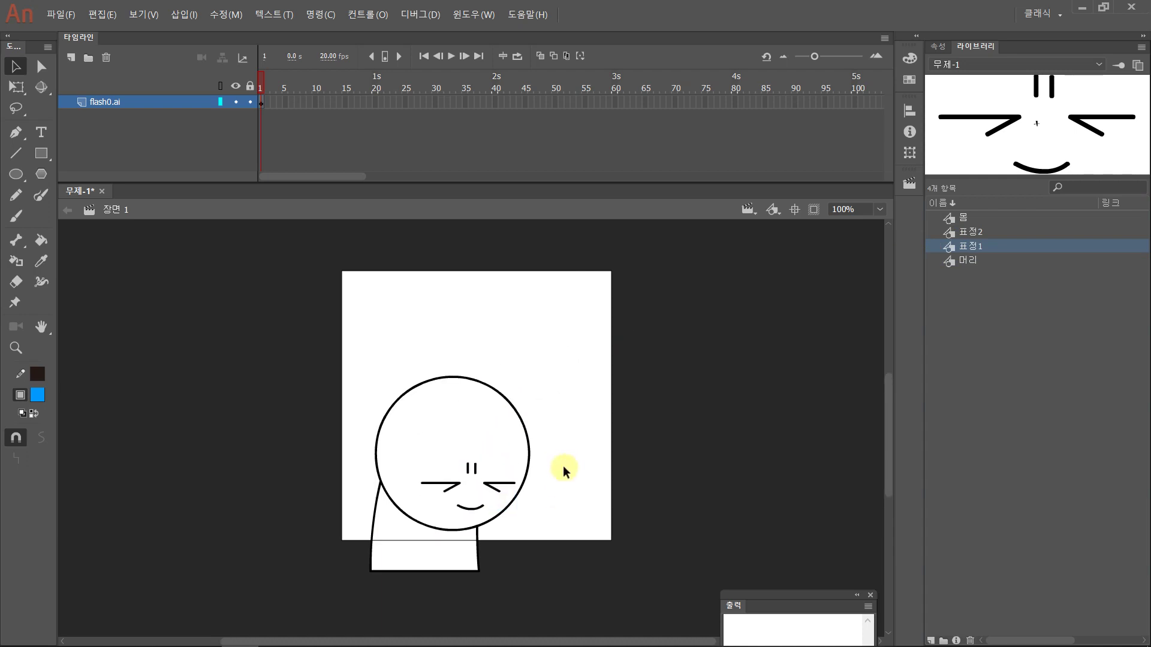
pyautogui.scroll(-1, 539, 482)
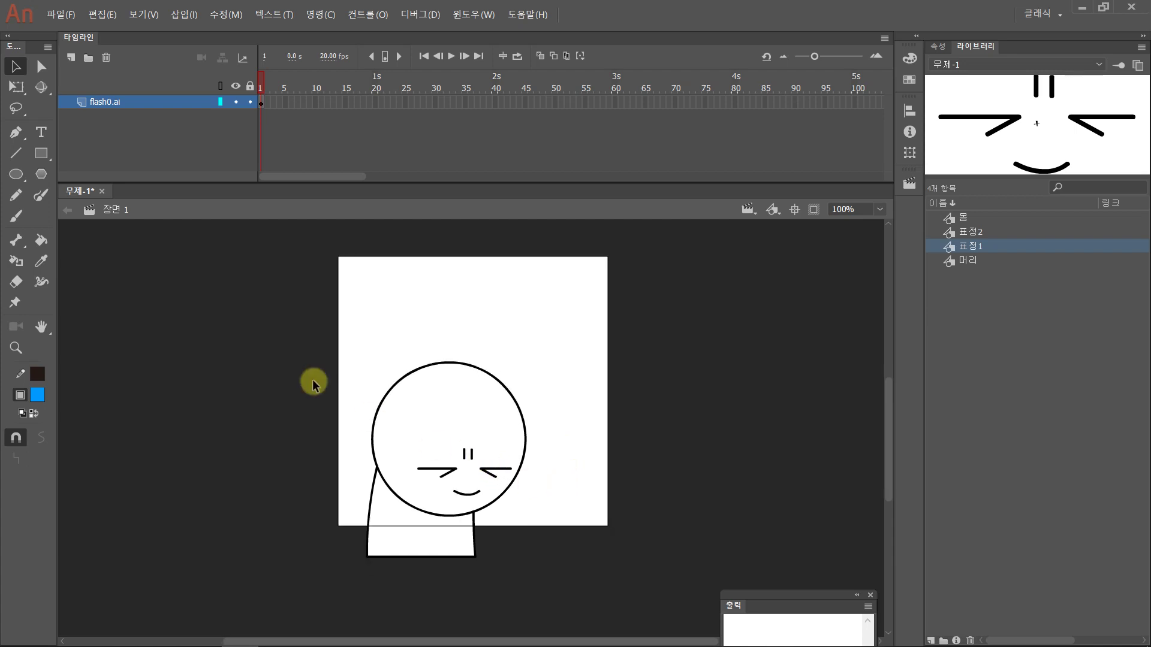
pyautogui.moveTo(322, 329); pyautogui.dragTo(593, 587)
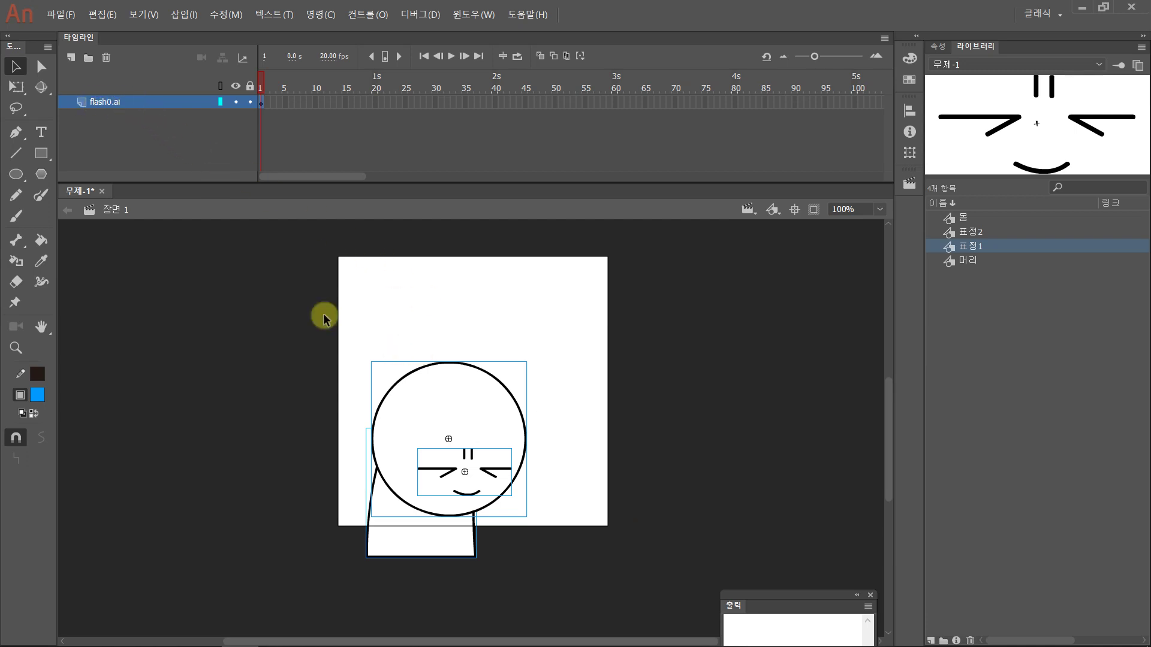
pyautogui.moveTo(309, 310); pyautogui.dragTo(576, 582)
pyautogui.click(658, 513)
pyautogui.click(444, 419)
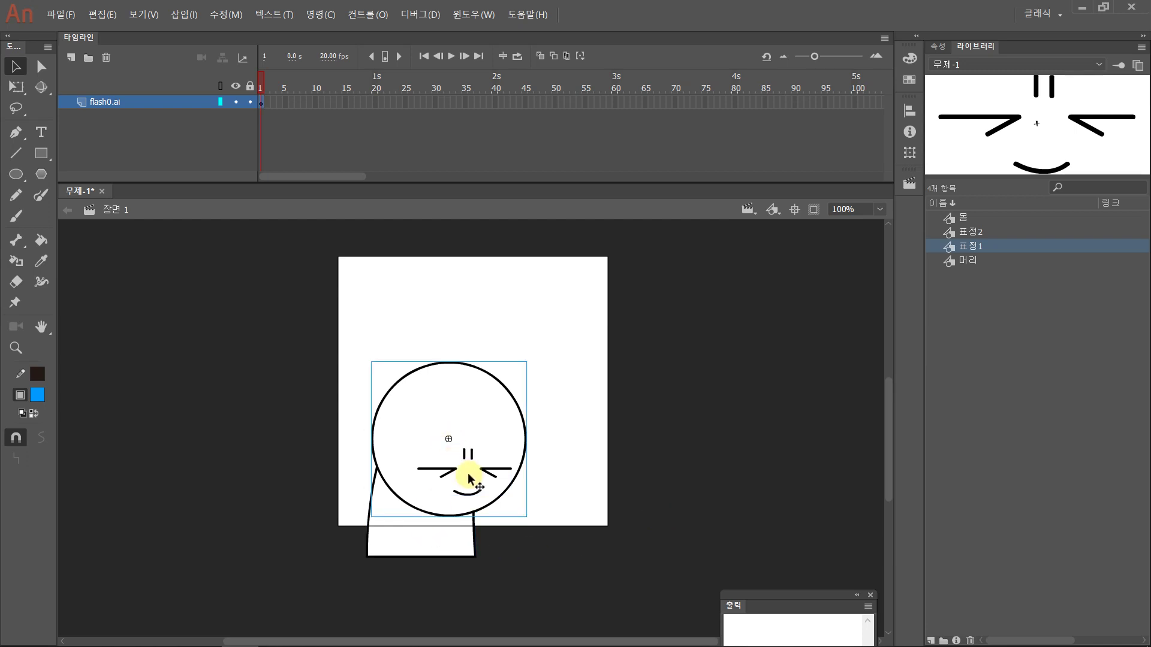
# Distribute the head, body and face symbol instances on the stage onto separate layers
pyautogui.click(482, 472)
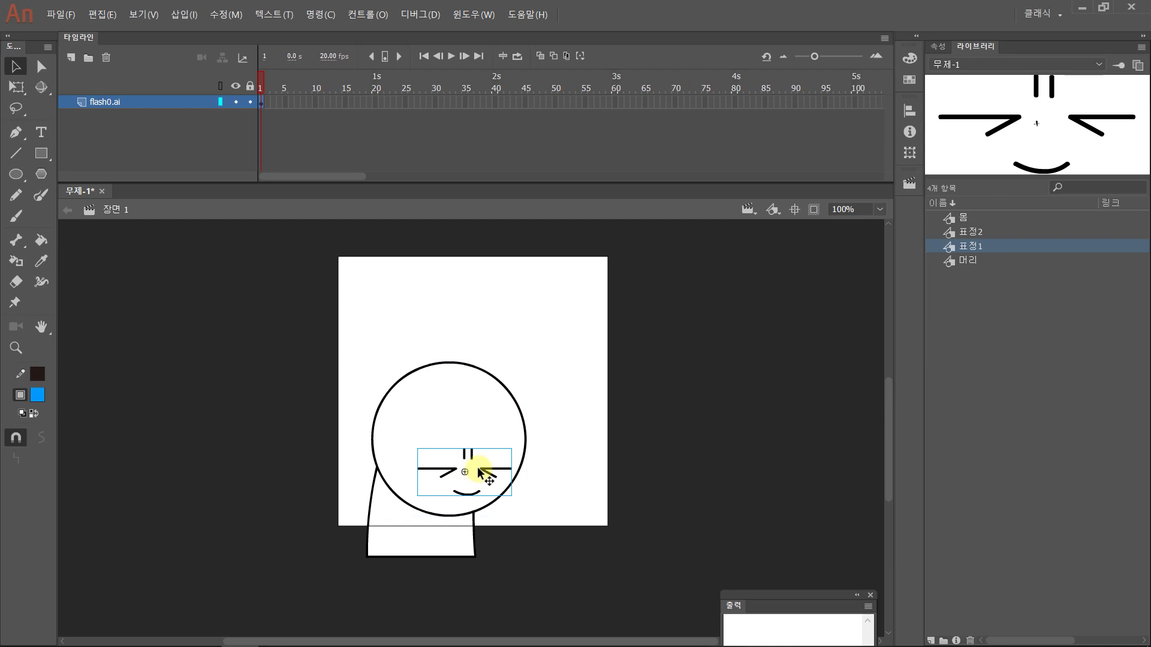
pyautogui.click(653, 456)
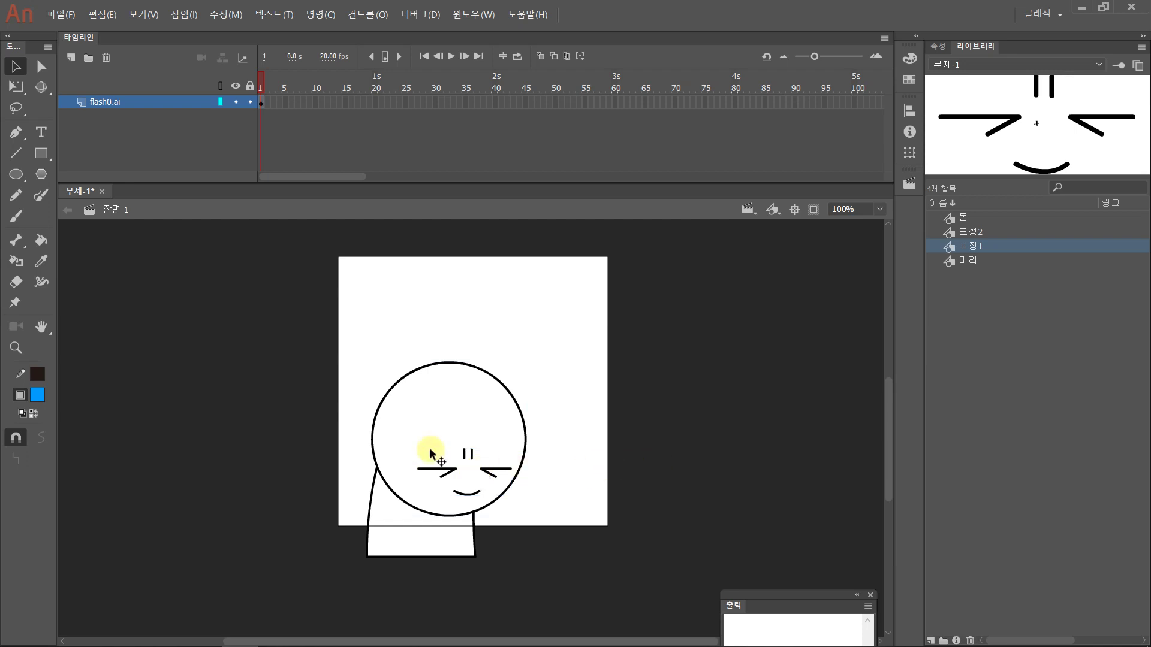
pyautogui.moveTo(283, 307); pyautogui.dragTo(588, 616)
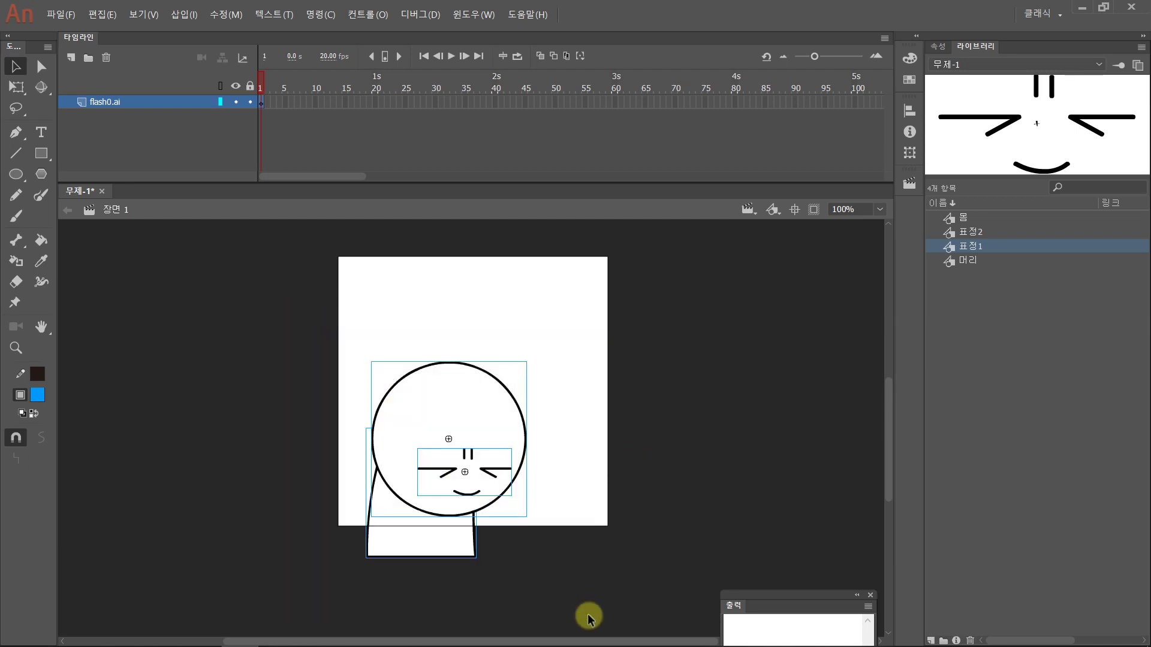
pyautogui.rightClick(470, 412)
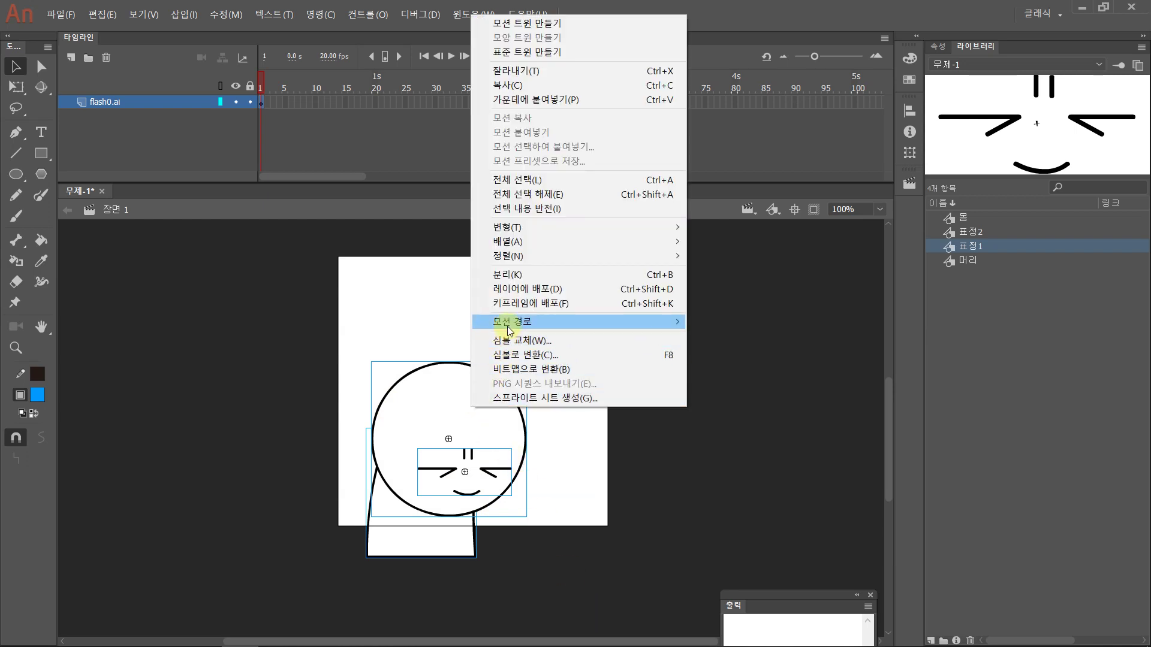
pyautogui.click(513, 290)
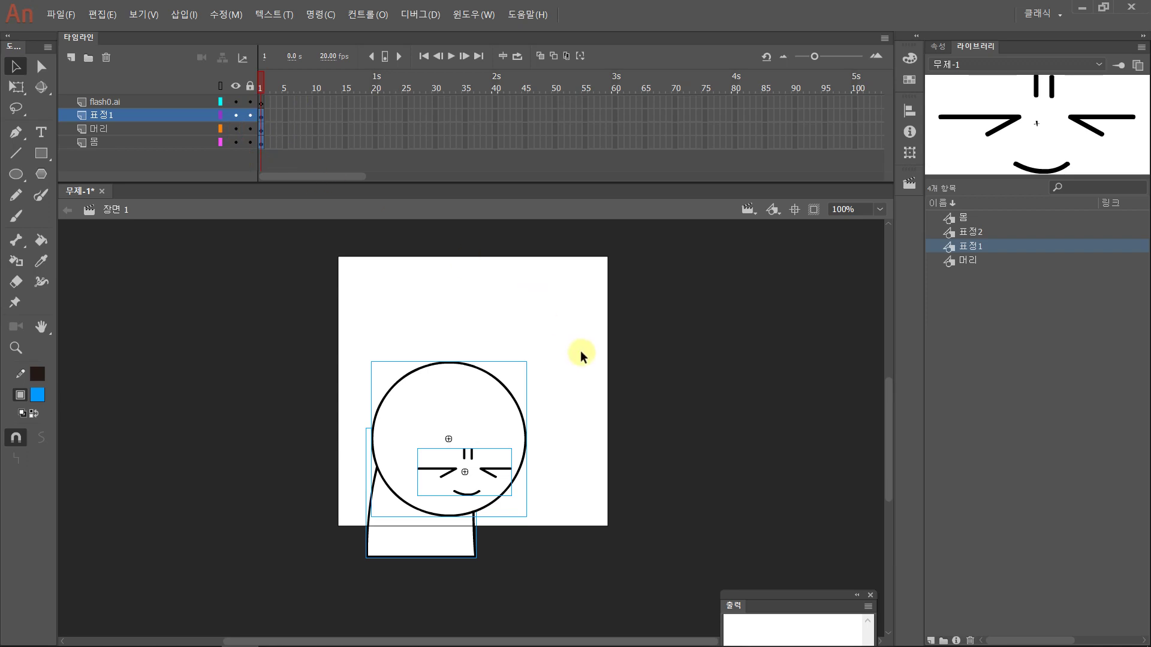
pyautogui.click(580, 380)
# Insert a keyframe at frame 10 on the 몸 layer
pyautogui.moveTo(571, 445); pyautogui.dragTo(554, 419)
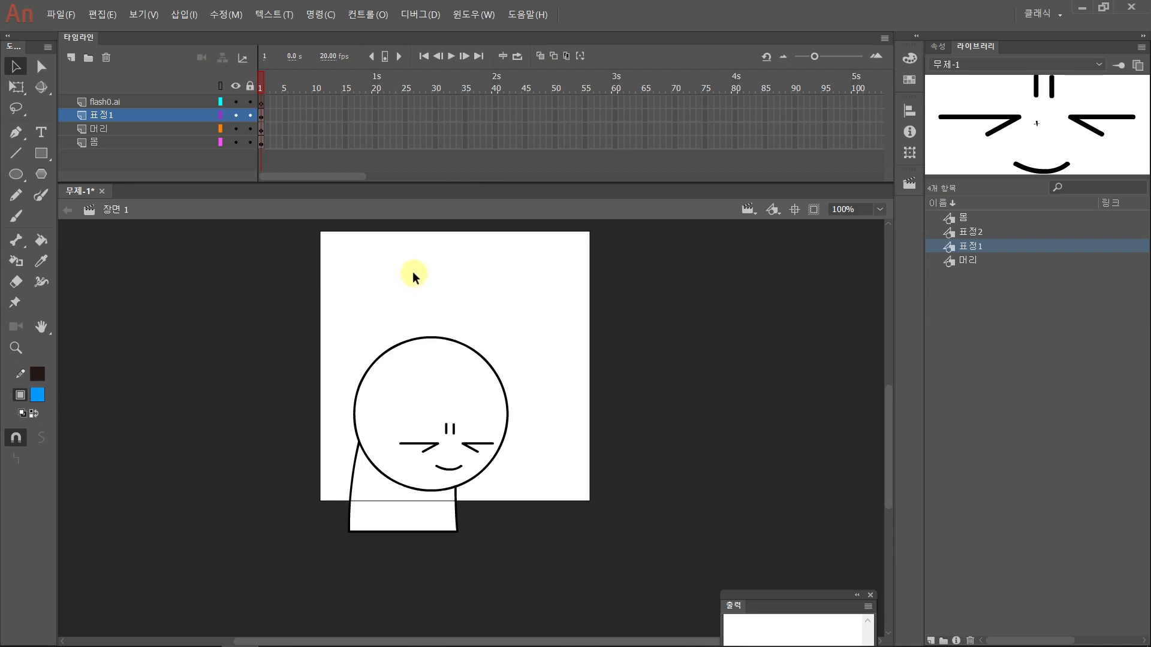
pyautogui.click(314, 143)
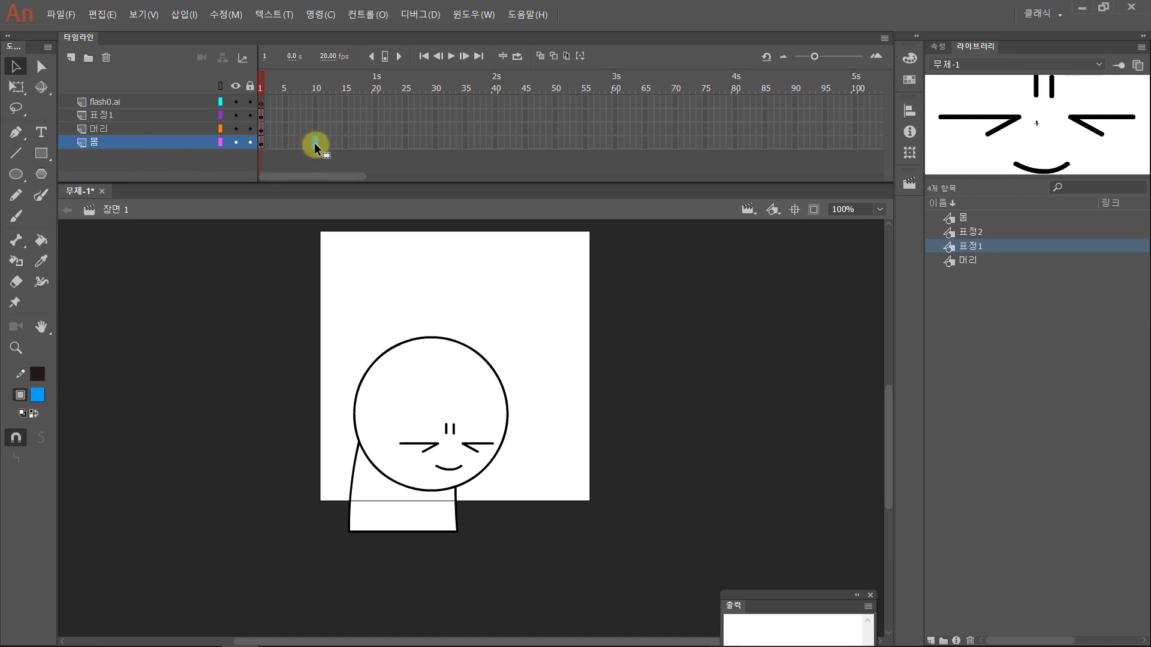
pyautogui.moveTo(315, 144); pyautogui.dragTo(269, 149)
pyautogui.moveTo(397, 151); pyautogui.dragTo(375, 141)
pyautogui.click(314, 142)
pyautogui.press('F6')
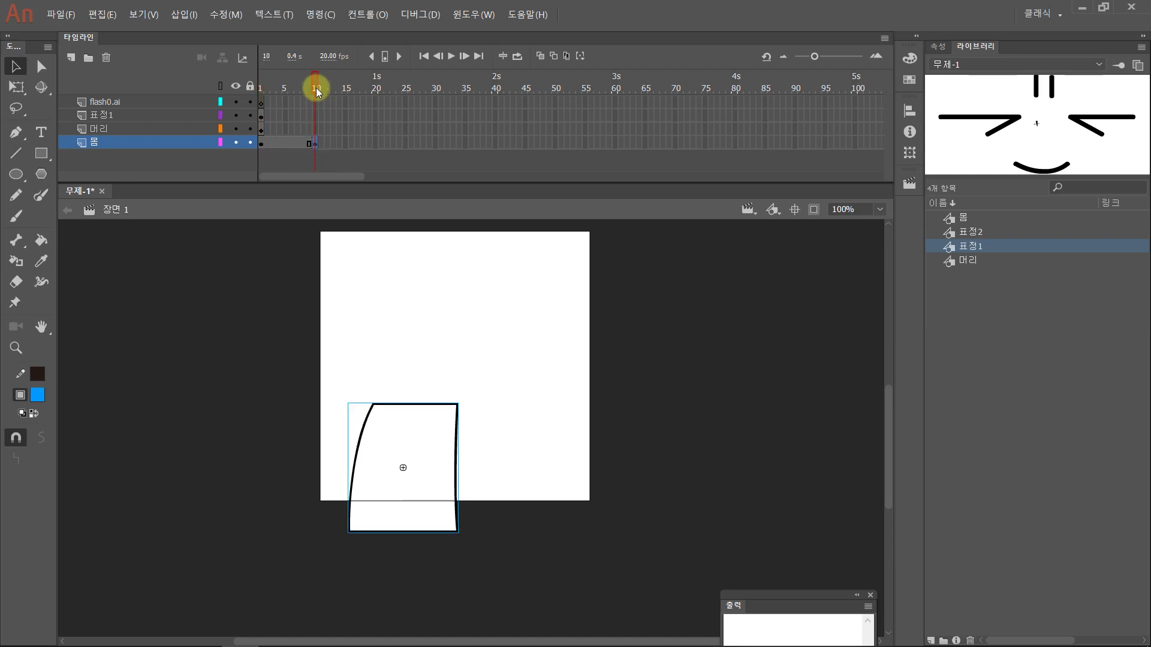
# Create a classic tween between frames 1 and 10 on the 몸 layer
pyautogui.moveTo(315, 79); pyautogui.dragTo(284, 84)
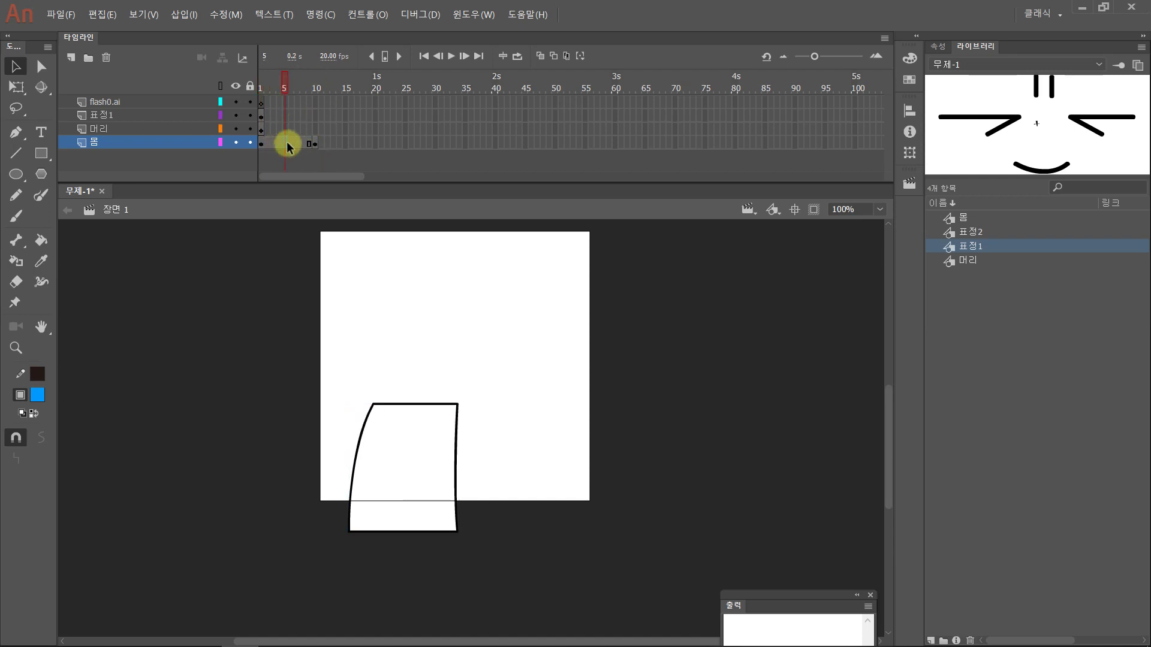
pyautogui.click(287, 144)
pyautogui.rightClick(287, 142)
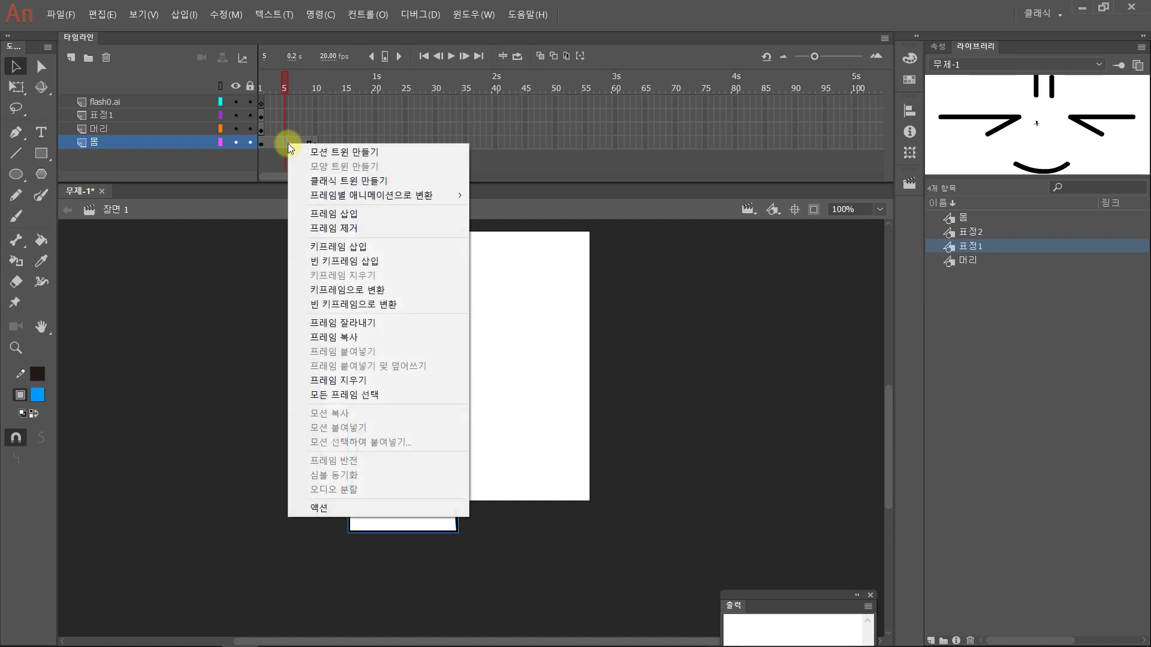
pyautogui.click(322, 182)
# At frame 10, move the body straight up until its base sits just below the stage's lower edge
pyautogui.moveTo(286, 93)
pyautogui.mouseDown()
pyautogui.moveTo(280, 81)
pyautogui.moveTo(257, 84)
pyautogui.moveTo(318, 88)
pyautogui.moveTo(257, 91)
pyautogui.moveTo(290, 94)
pyautogui.mouseUp()
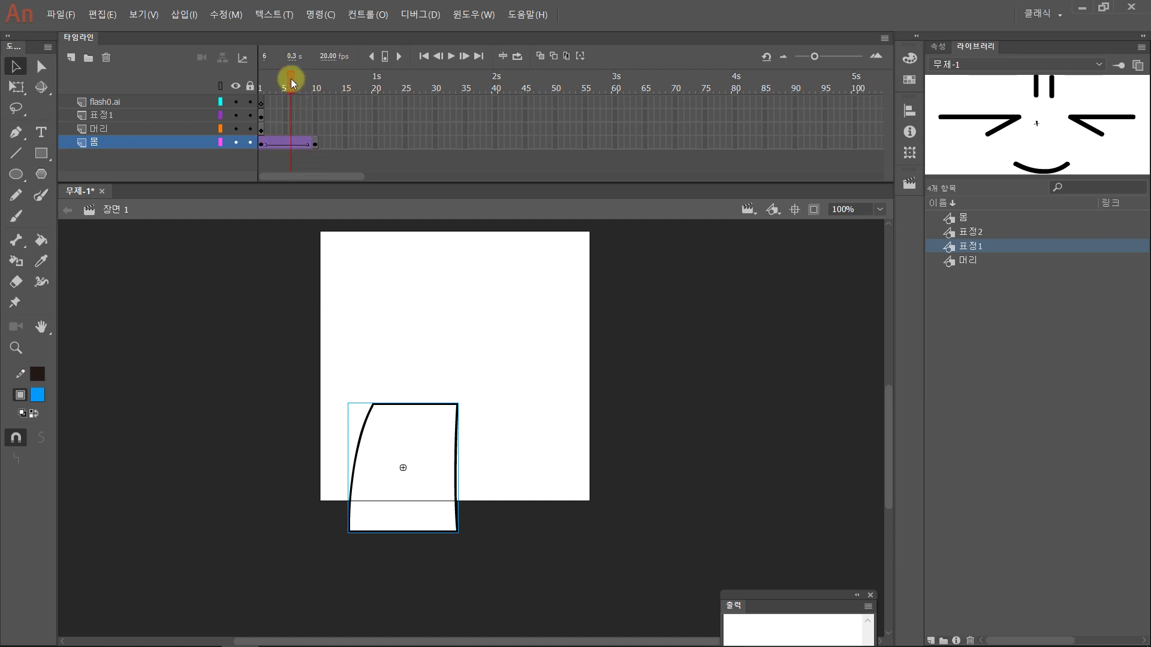
pyautogui.moveTo(290, 78); pyautogui.dragTo(314, 141)
pyautogui.moveTo(429, 476); pyautogui.dragTo(432, 450)
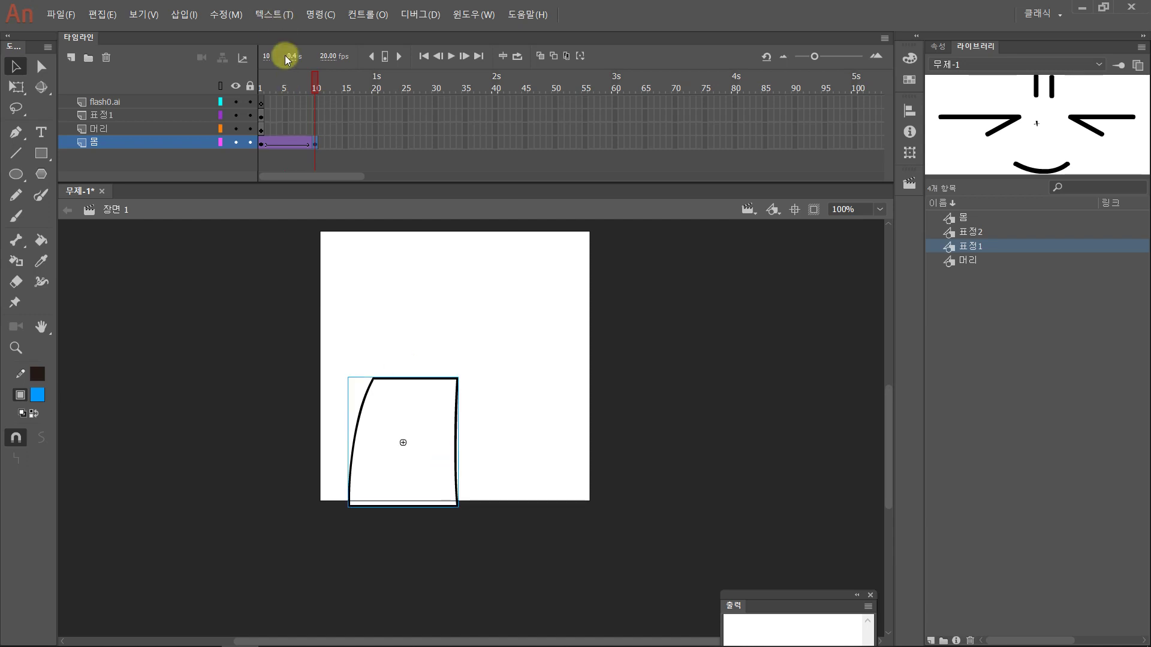
pyautogui.moveTo(314, 74)
pyautogui.mouseDown()
pyautogui.moveTo(252, 74)
pyautogui.moveTo(324, 76)
pyautogui.mouseUp()
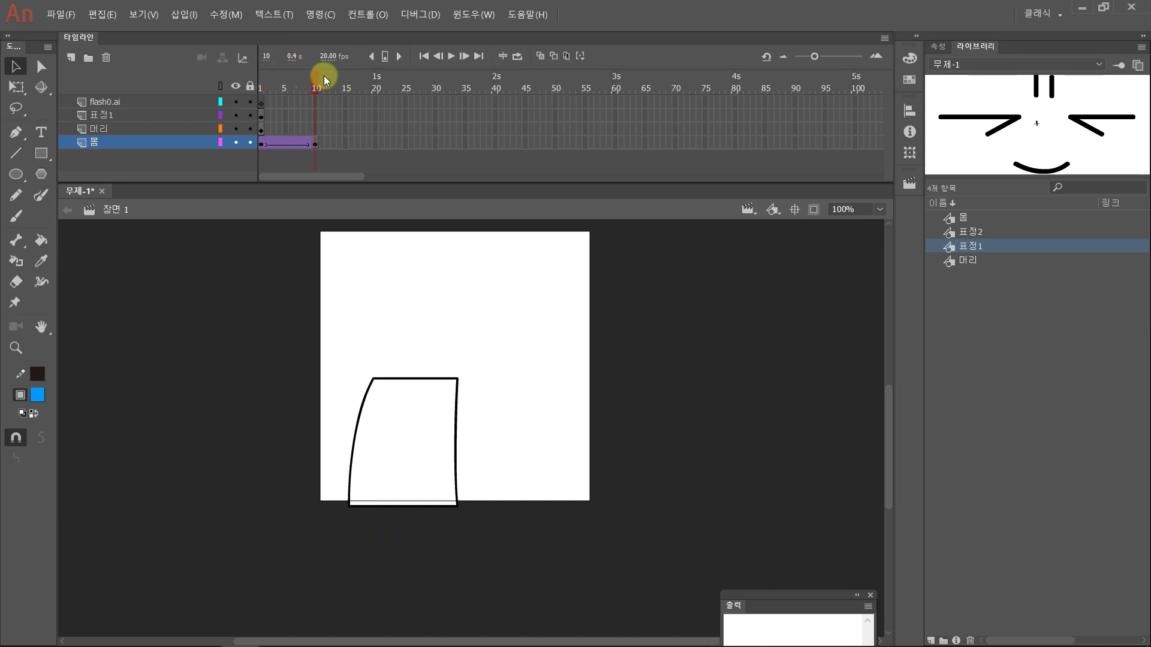
# Insert a keyframe at frame 10 on the 머리 layer and create a classic tween from frame 1 to it
pyautogui.click(316, 129)
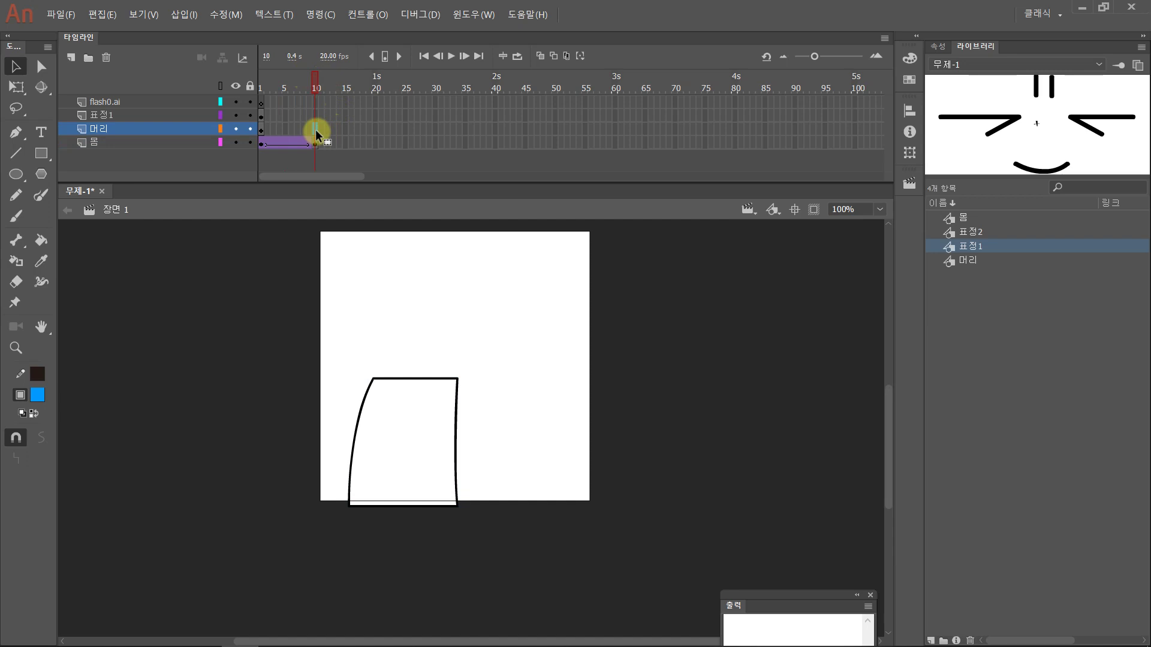
pyautogui.press('F6')
pyautogui.click(293, 132)
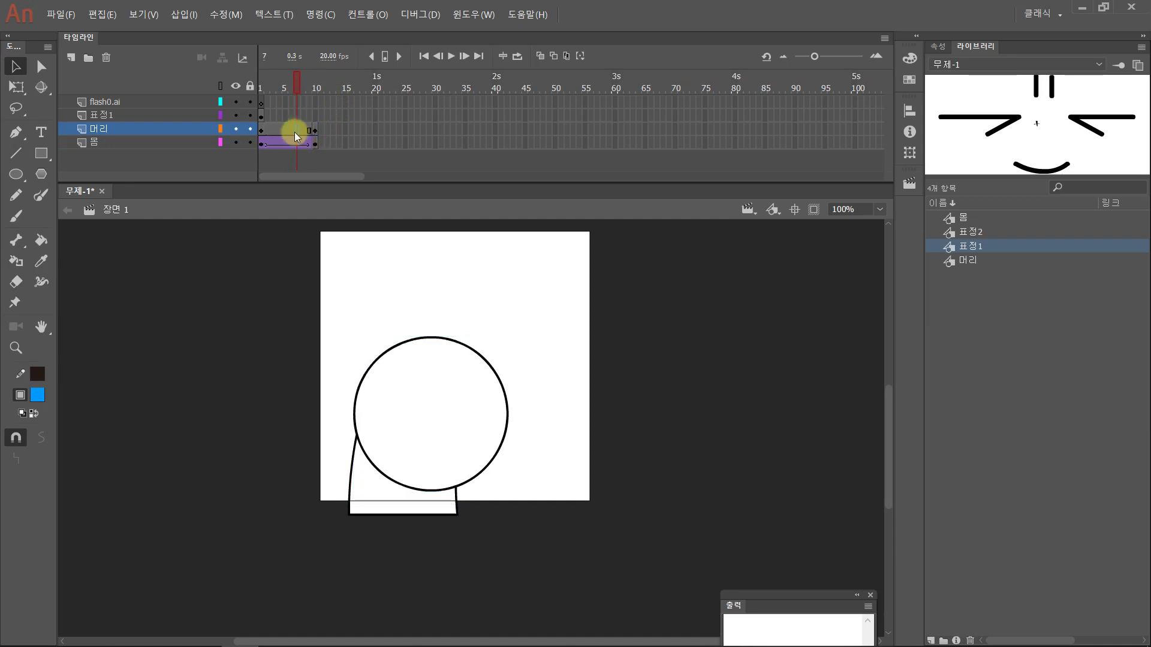
pyautogui.rightClick(293, 131)
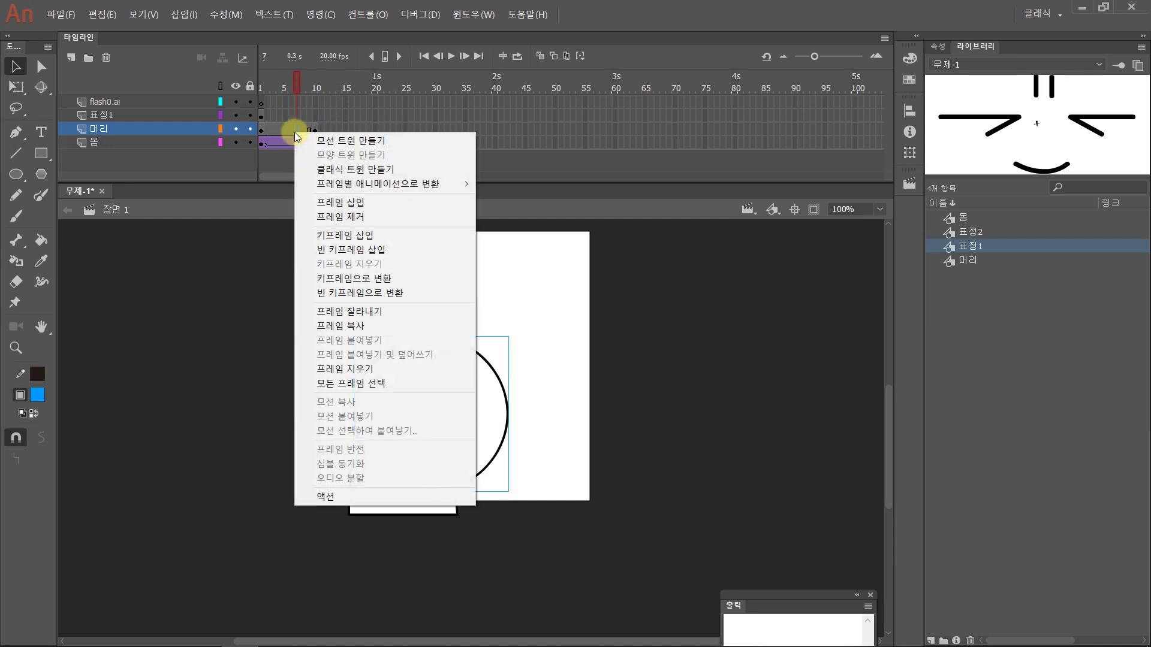
pyautogui.click(317, 169)
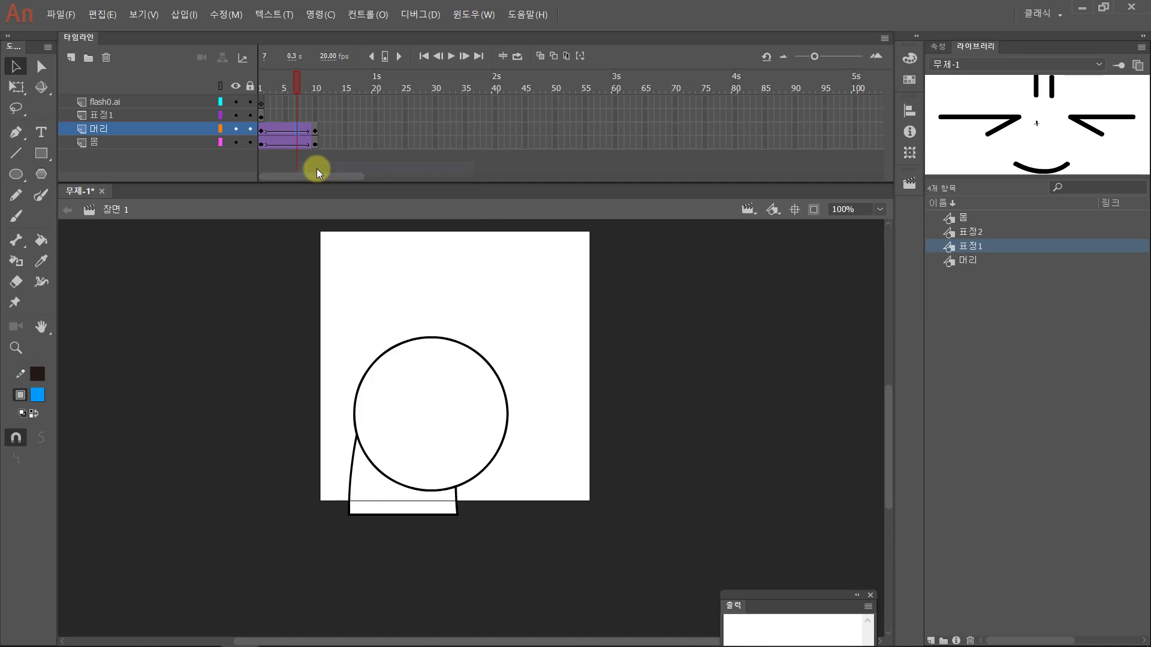
# At frame 10, raise the head so it overlaps only the top of the body, and scrub the motion
pyautogui.click(315, 129)
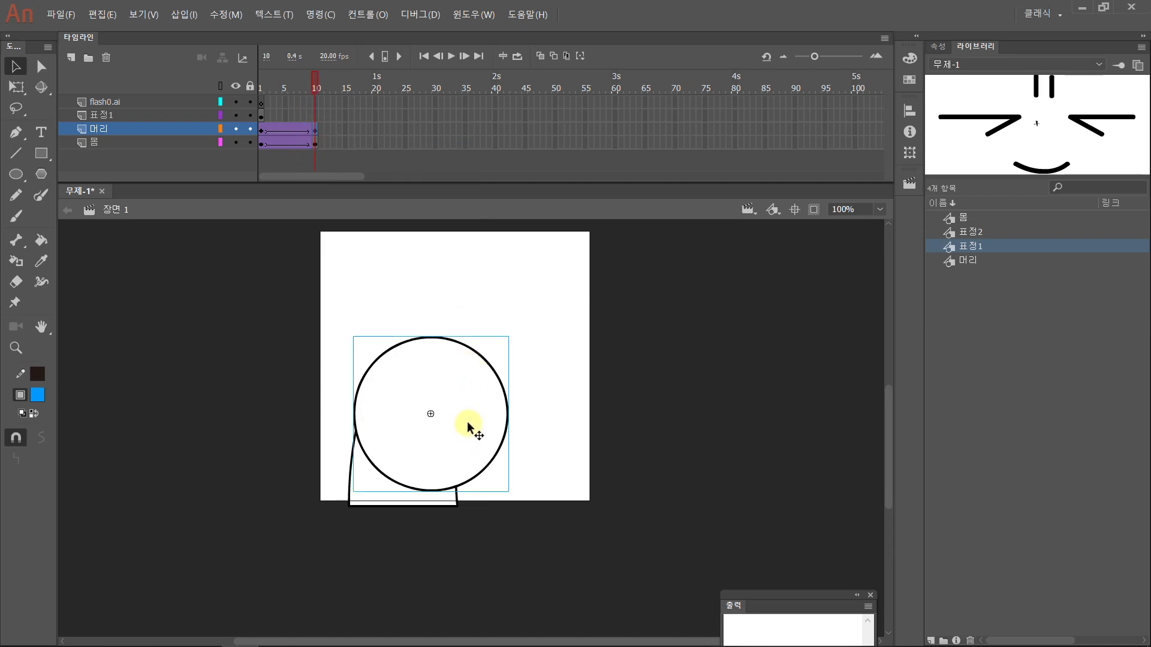
pyautogui.moveTo(452, 462); pyautogui.dragTo(448, 369)
pyautogui.moveTo(444, 326); pyautogui.dragTo(445, 338)
pyautogui.moveTo(312, 73); pyautogui.dragTo(315, 96)
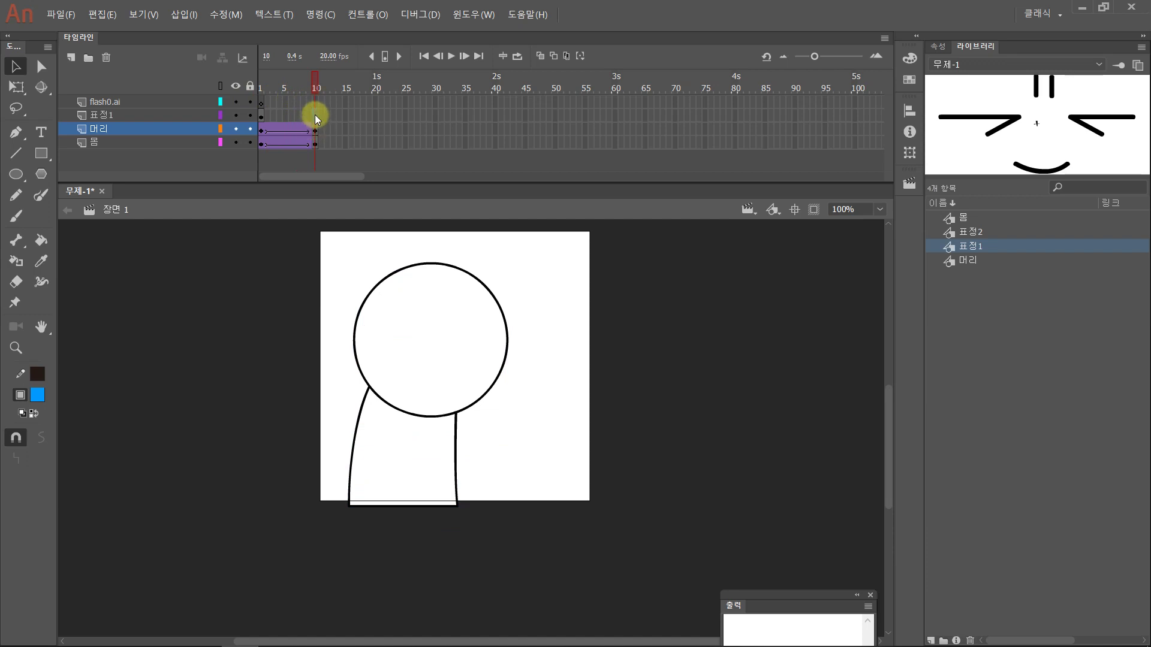
# Insert a keyframe at frame 10 on the 표정1 layer and create a classic tween from frame 1 to it
pyautogui.click(314, 114)
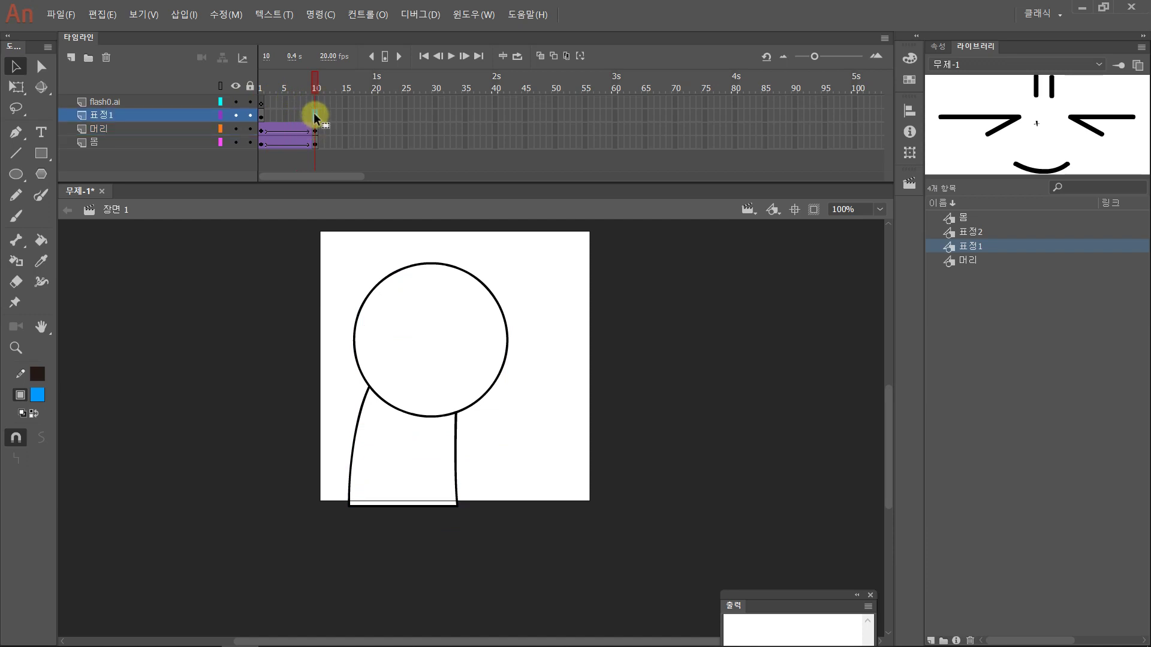
pyautogui.press('F6')
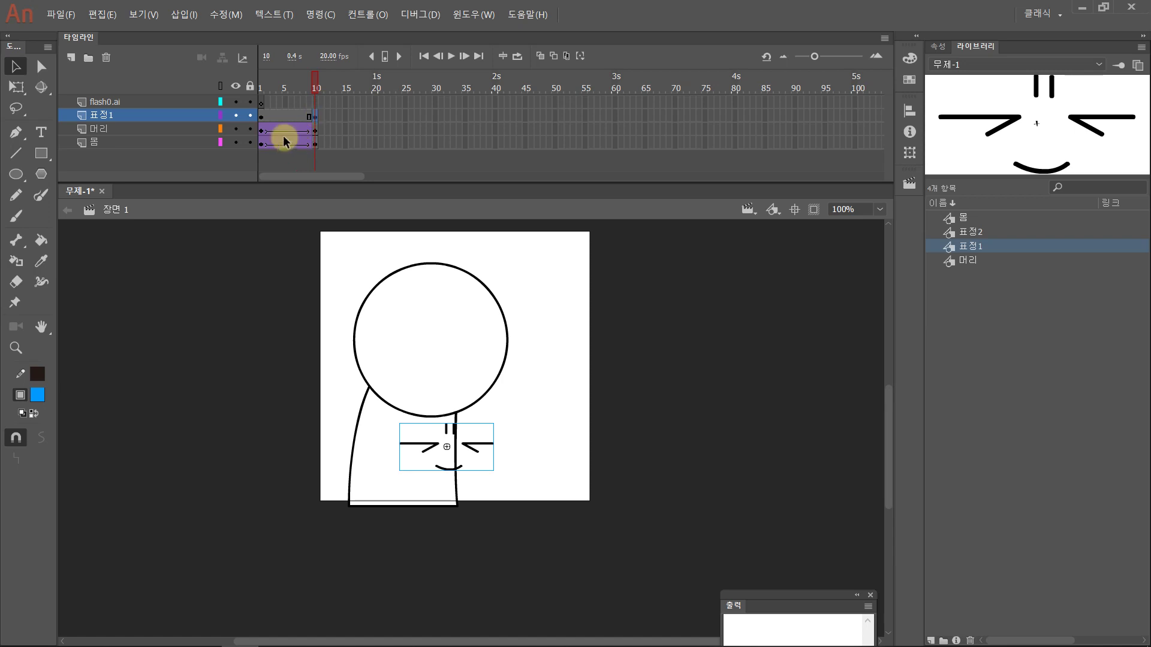
pyautogui.click(286, 117)
pyautogui.rightClick(286, 117)
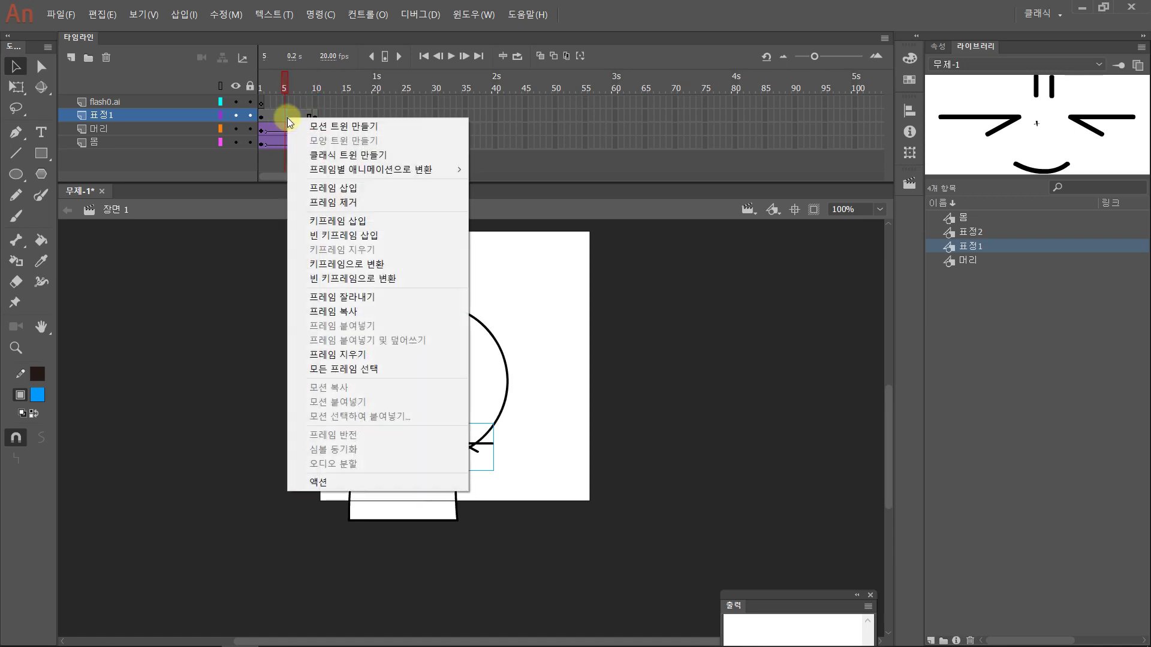
pyautogui.click(315, 154)
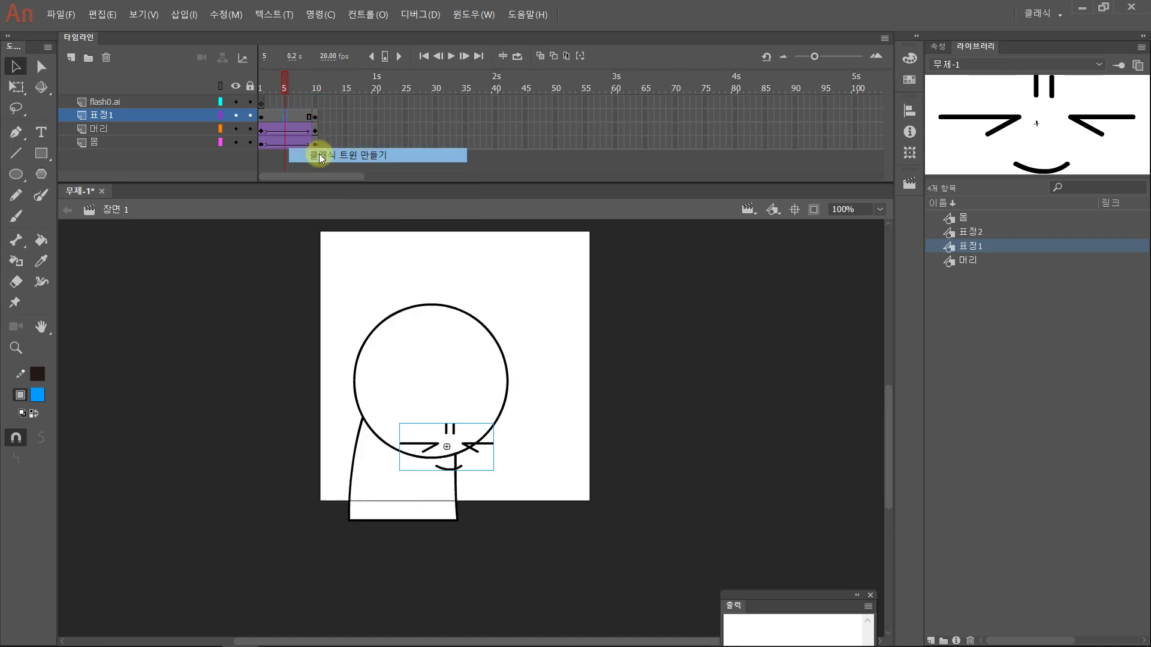
# At frame 10, move the face up onto the upper part of the raised head and scrub back to frame 1
pyautogui.click(314, 117)
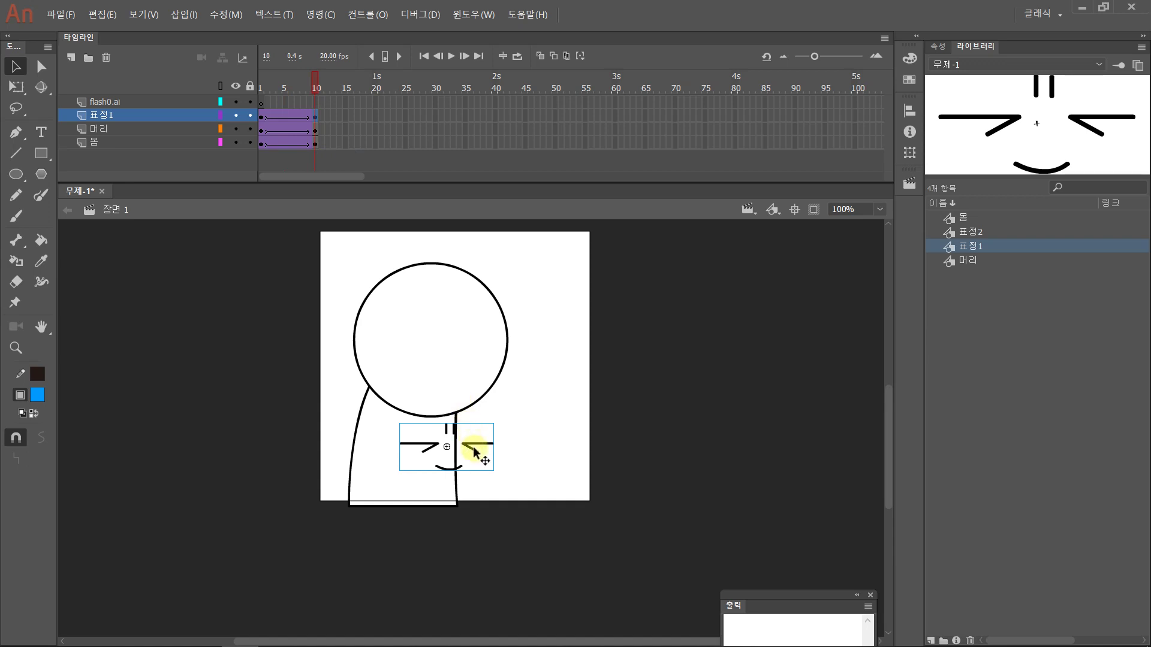
pyautogui.moveTo(316, 79); pyautogui.dragTo(252, 78)
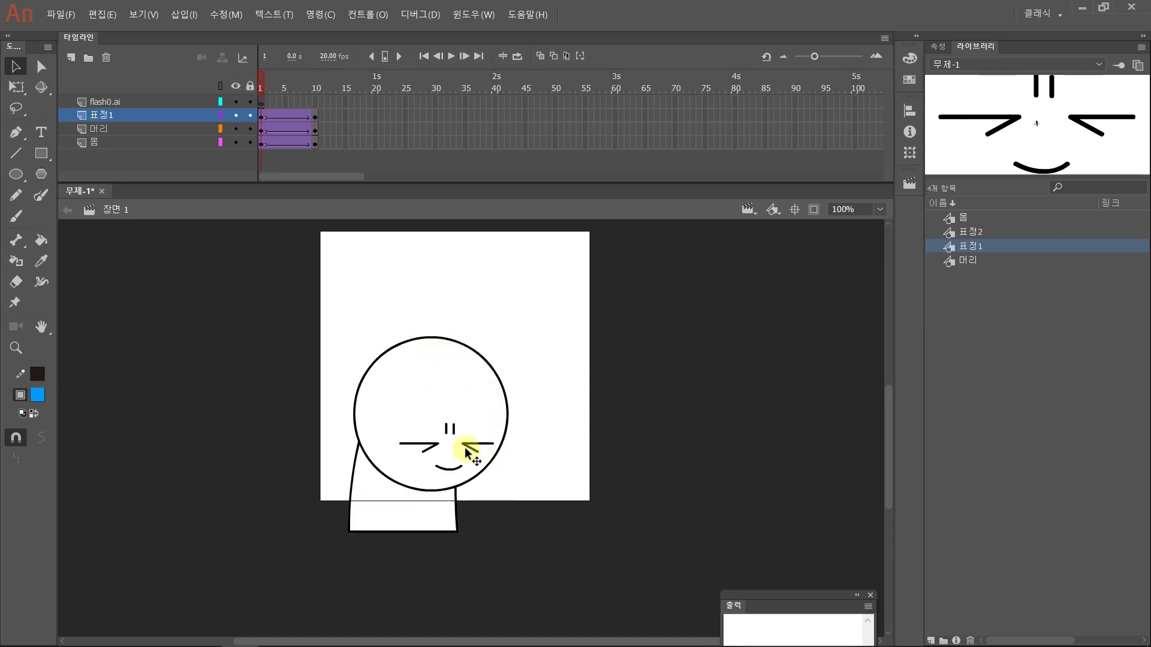
pyautogui.click(315, 116)
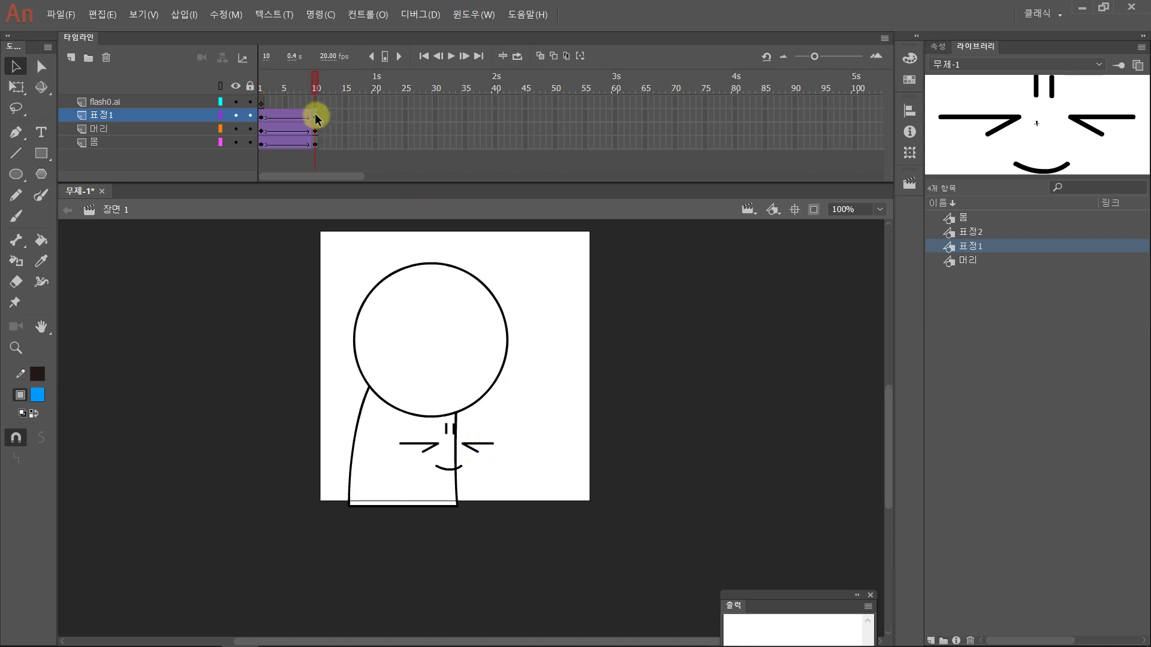
pyautogui.click(451, 427)
pyautogui.moveTo(476, 455); pyautogui.dragTo(472, 321)
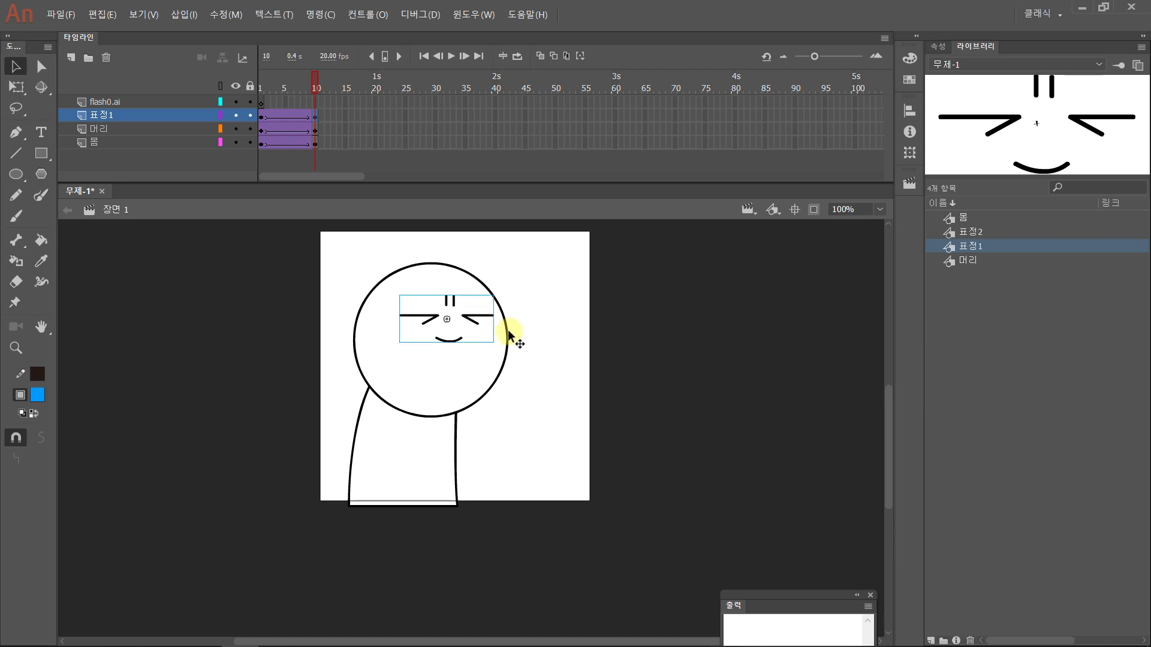
pyautogui.click(609, 372)
pyautogui.moveTo(318, 87); pyautogui.dragTo(231, 78)
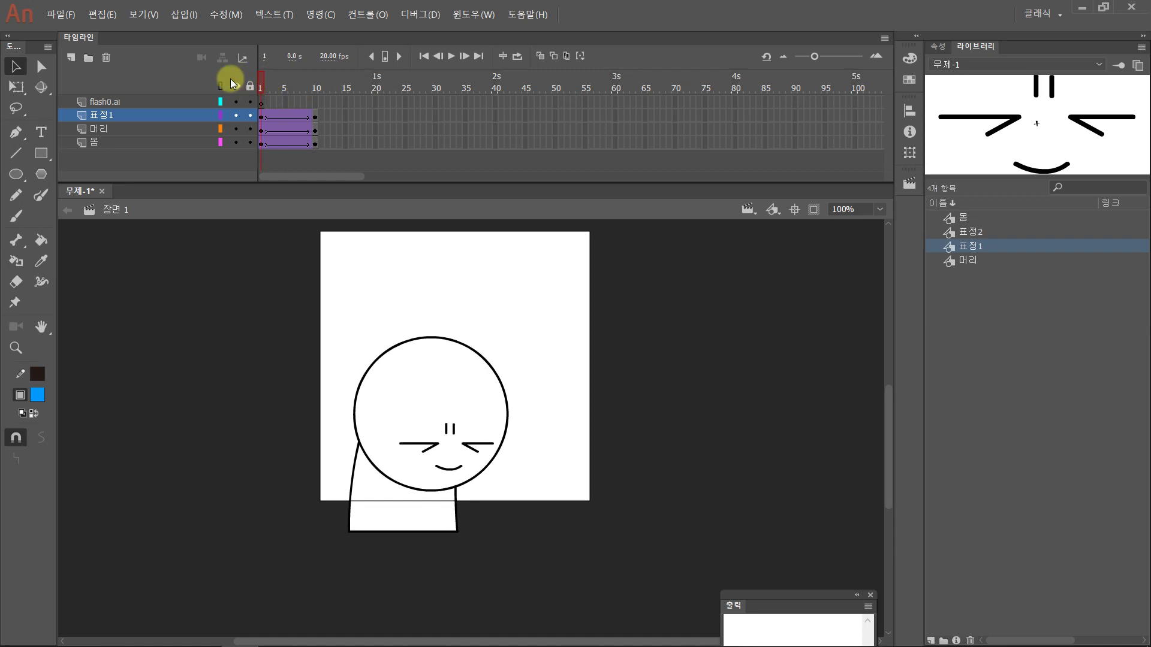
# Set the classic ease of the tweens on the 표정1, 머리 and 몸 layers to 100 and play the animation
pyautogui.click(284, 117)
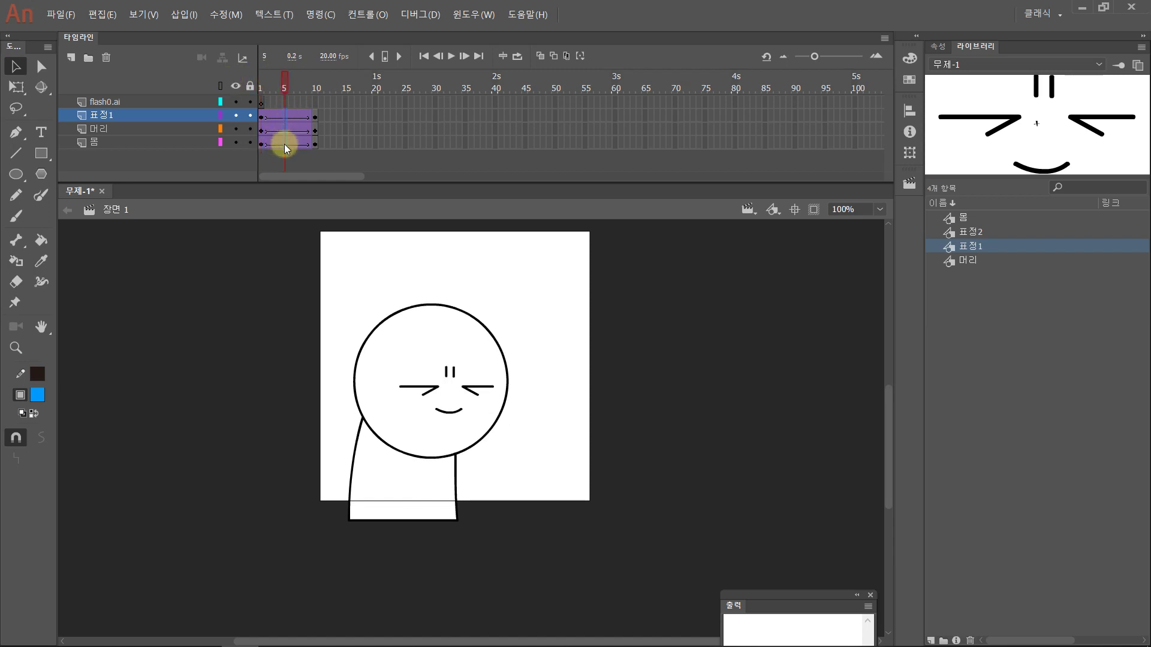
pyautogui.click(284, 144)
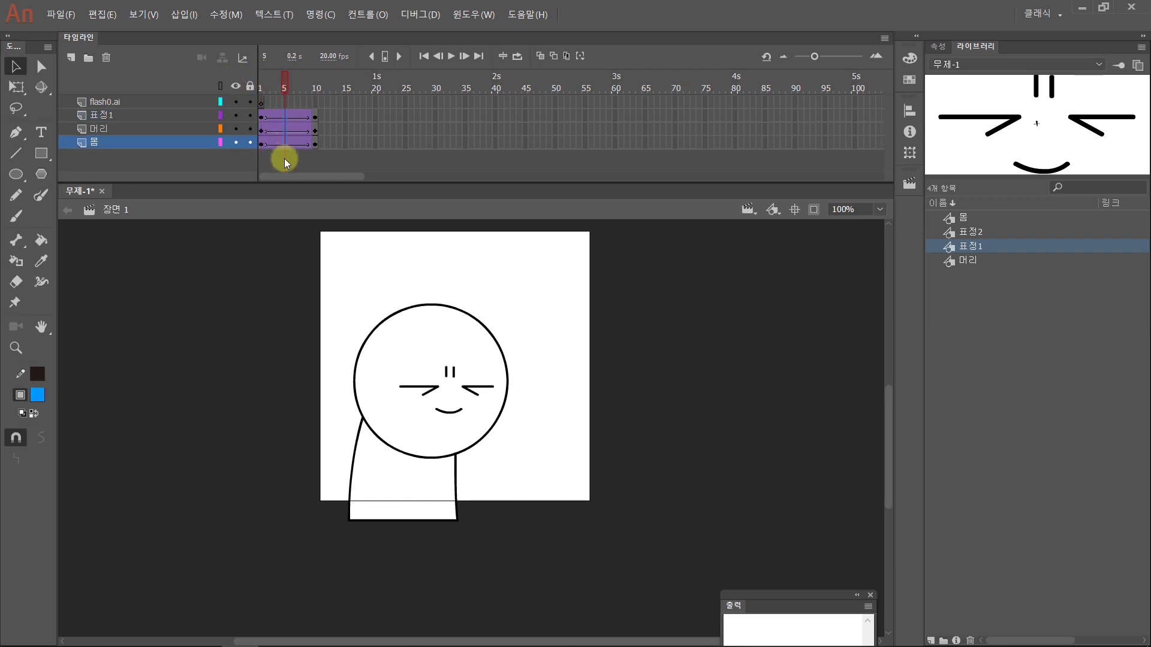
pyautogui.click(936, 47)
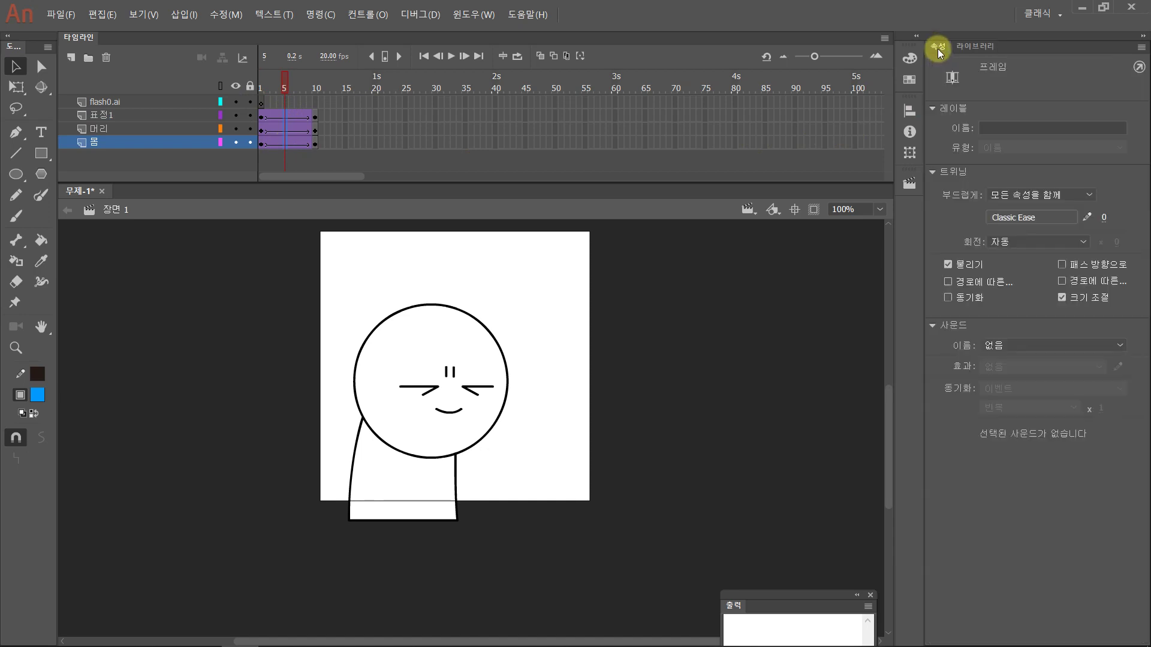
pyautogui.click(1104, 217)
pyautogui.write('100')
pyautogui.press('Return')
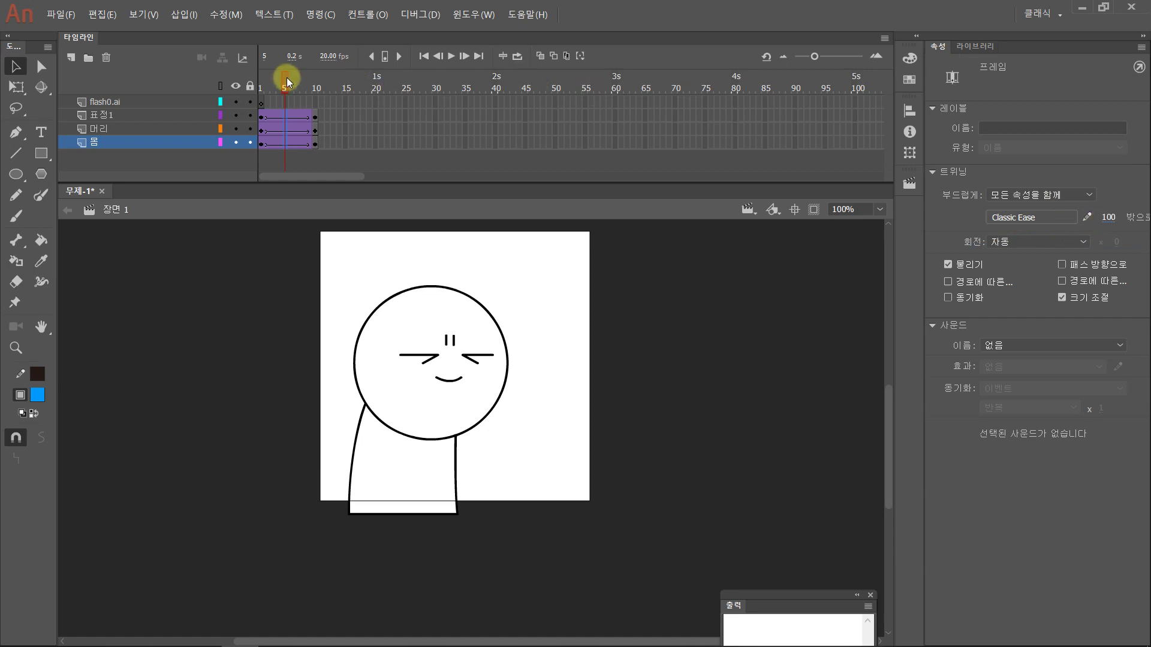
pyautogui.moveTo(286, 80); pyautogui.dragTo(246, 78)
pyautogui.press('Return')
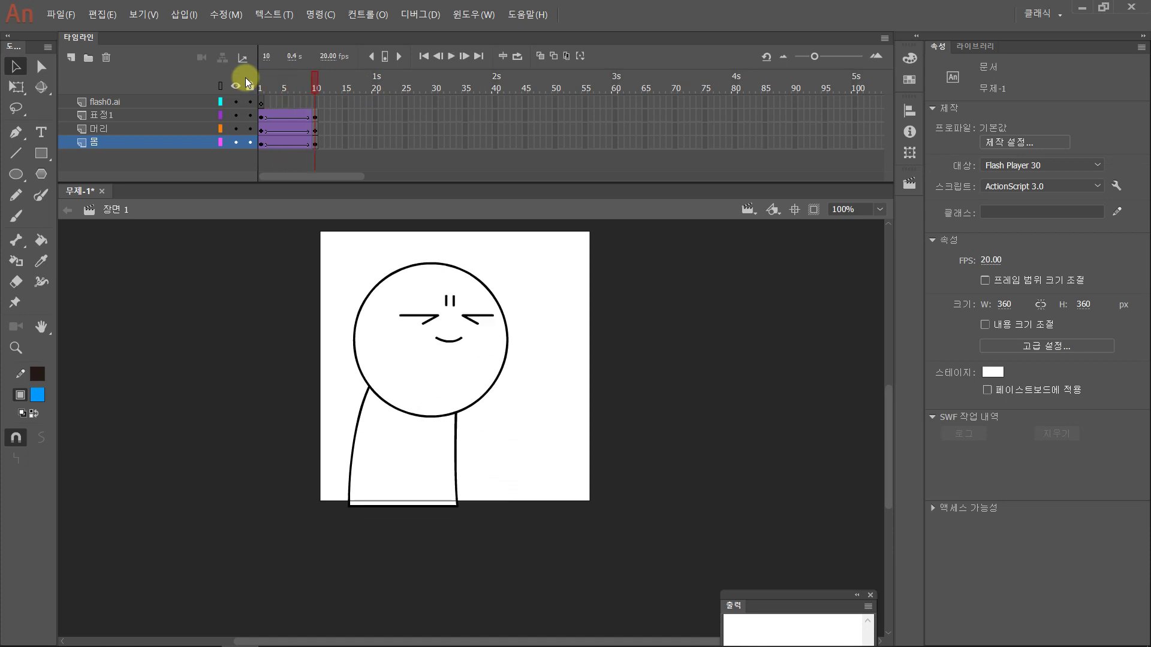
# Extend the 몸, 머리 and 표정1 layers to frame 20
pyautogui.moveTo(314, 78)
pyautogui.mouseDown()
pyautogui.moveTo(240, 85)
pyautogui.moveTo(315, 90)
pyautogui.mouseUp()
pyautogui.click(376, 145)
pyautogui.press('F6')
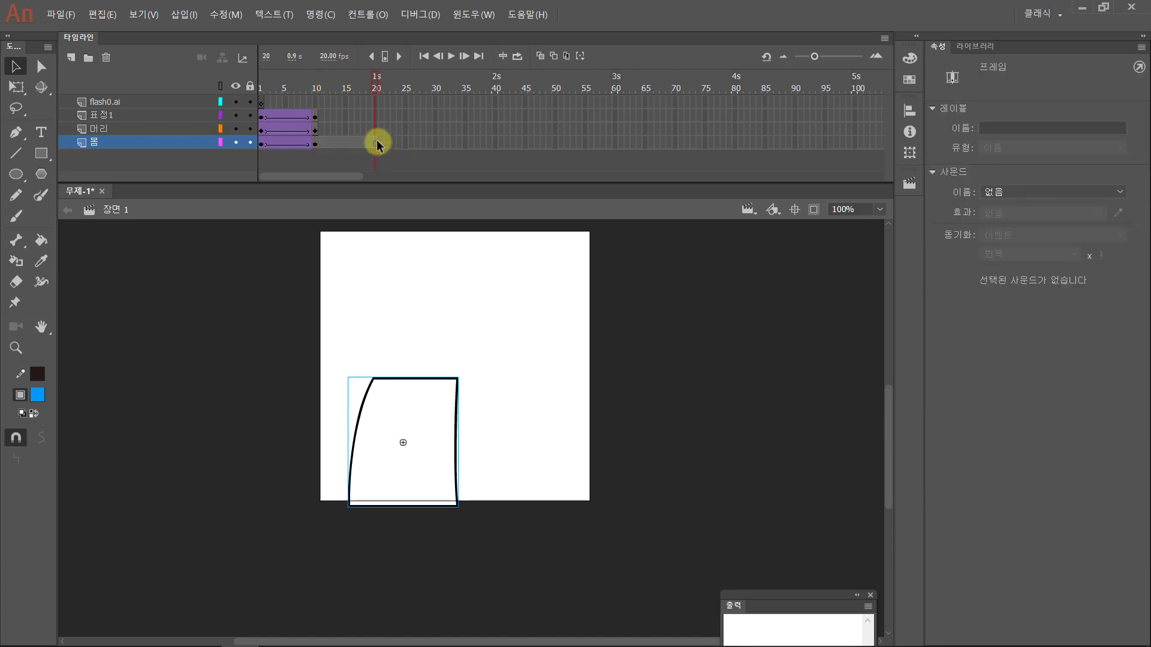
pyautogui.click(373, 128)
pyautogui.press('F6')
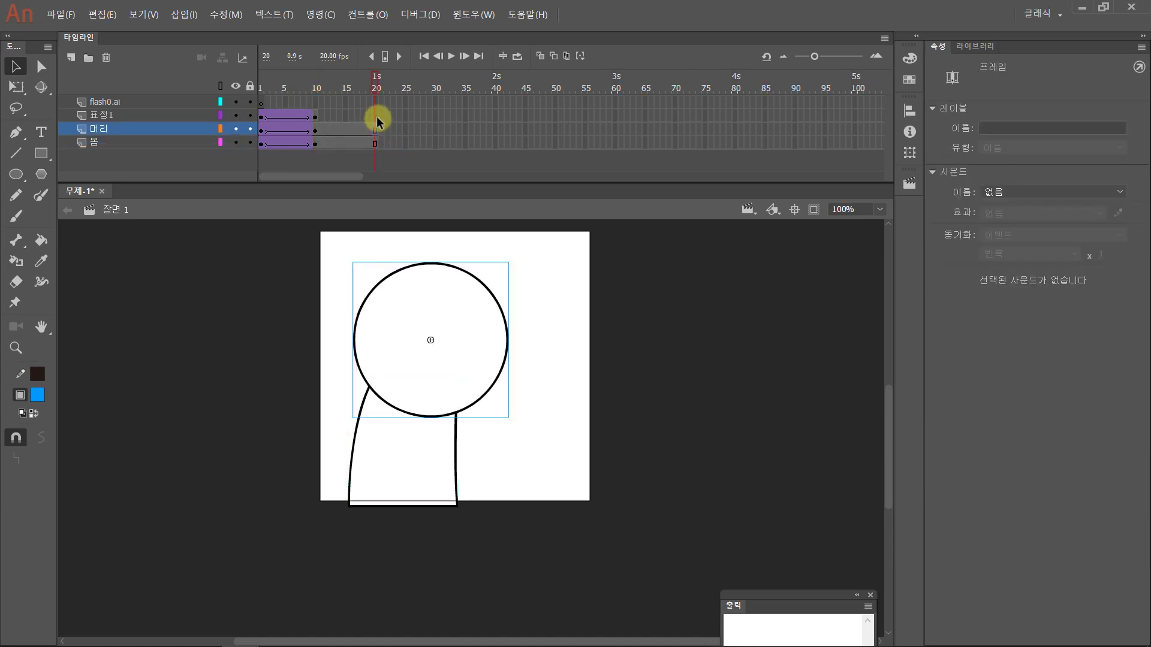
pyautogui.click(374, 113)
pyautogui.press('F6')
# Insert keyframes at frame 11 on the 표정1 and 머리 layers
pyautogui.click(319, 82)
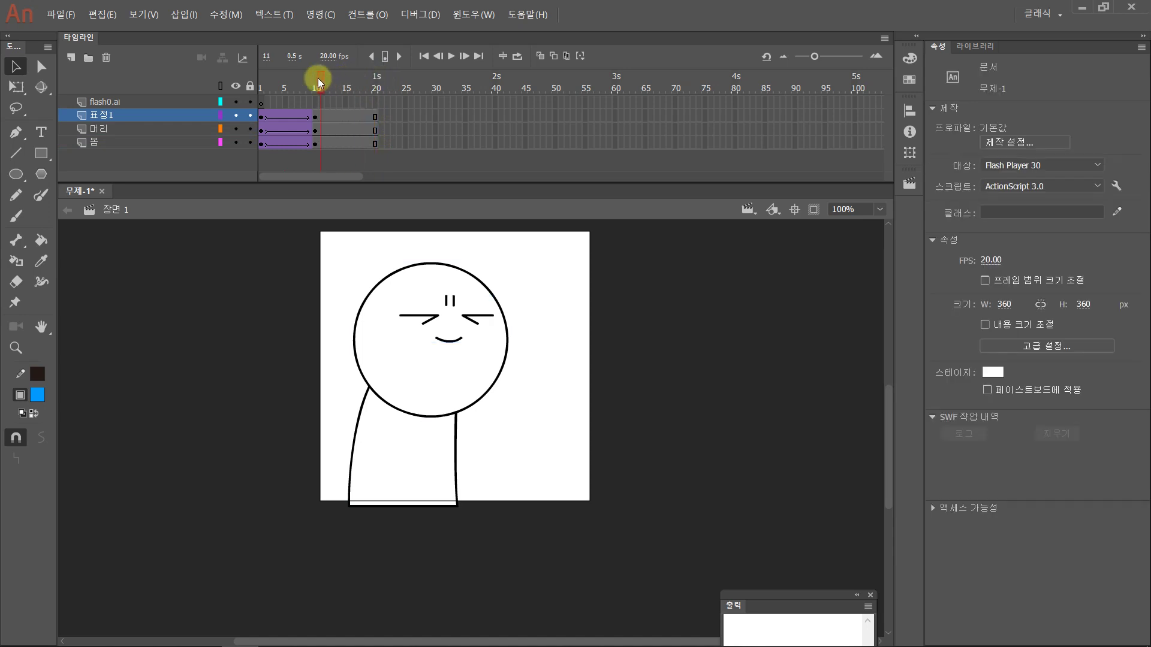
pyautogui.moveTo(319, 82)
pyautogui.mouseDown()
pyautogui.moveTo(241, 80)
pyautogui.moveTo(374, 95)
pyautogui.moveTo(262, 92)
pyautogui.moveTo(374, 94)
pyautogui.moveTo(376, 78)
pyautogui.moveTo(322, 90)
pyautogui.mouseUp()
pyautogui.click(319, 115)
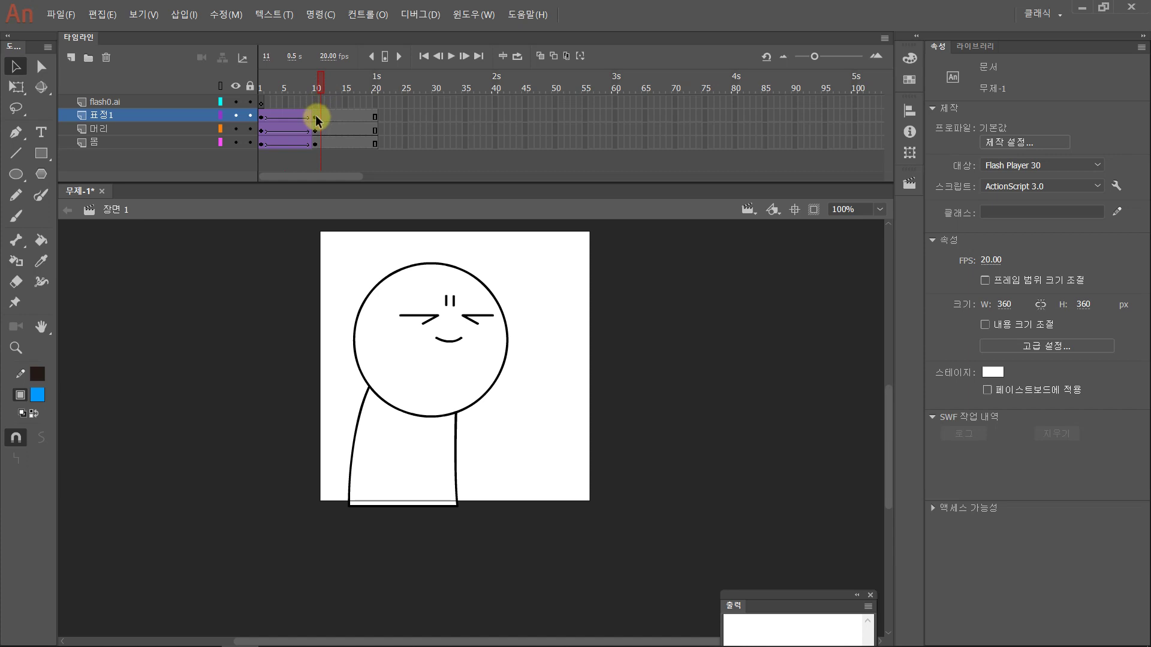
pyautogui.click(315, 116)
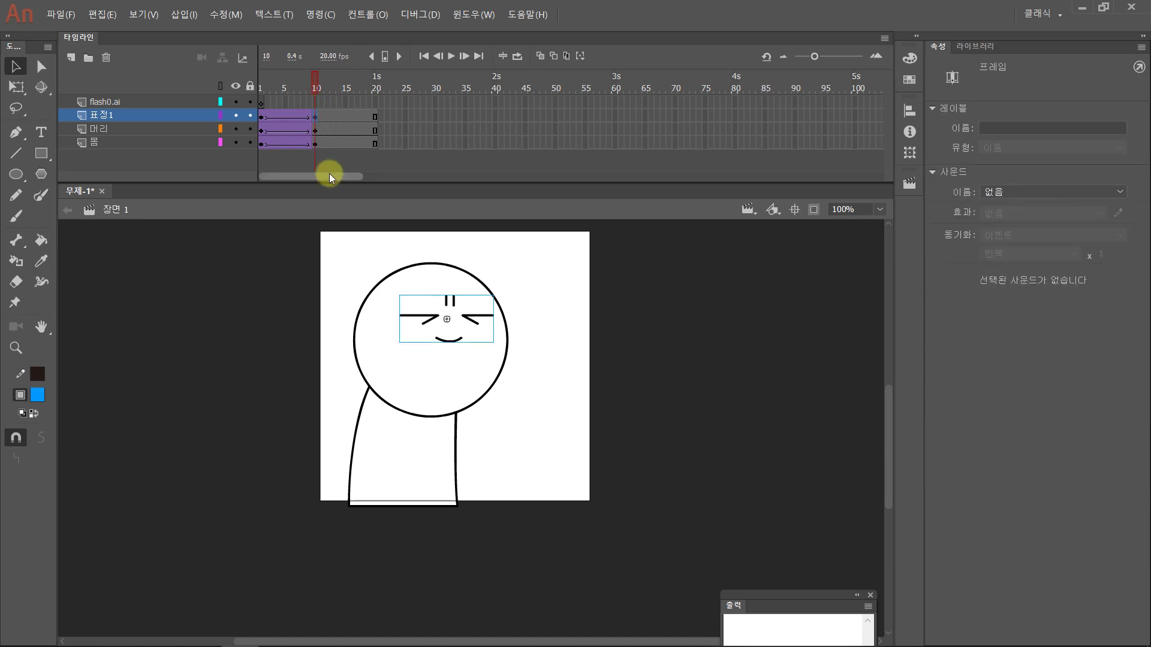
pyautogui.press('F6')
pyautogui.click(318, 127)
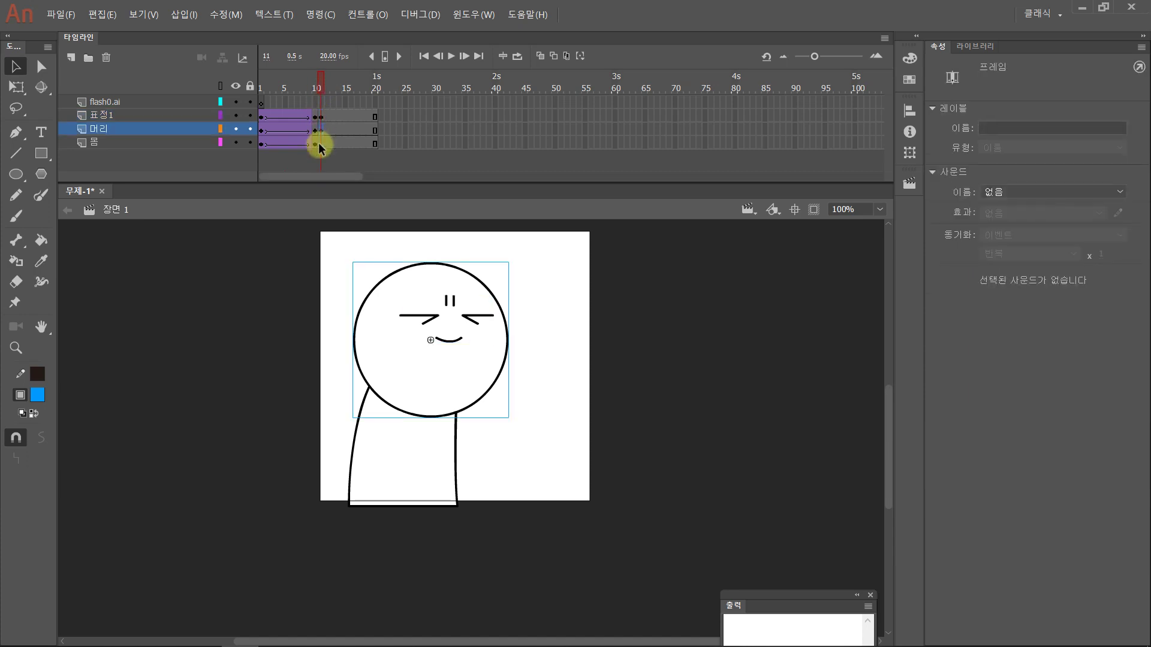
pyautogui.click(318, 143)
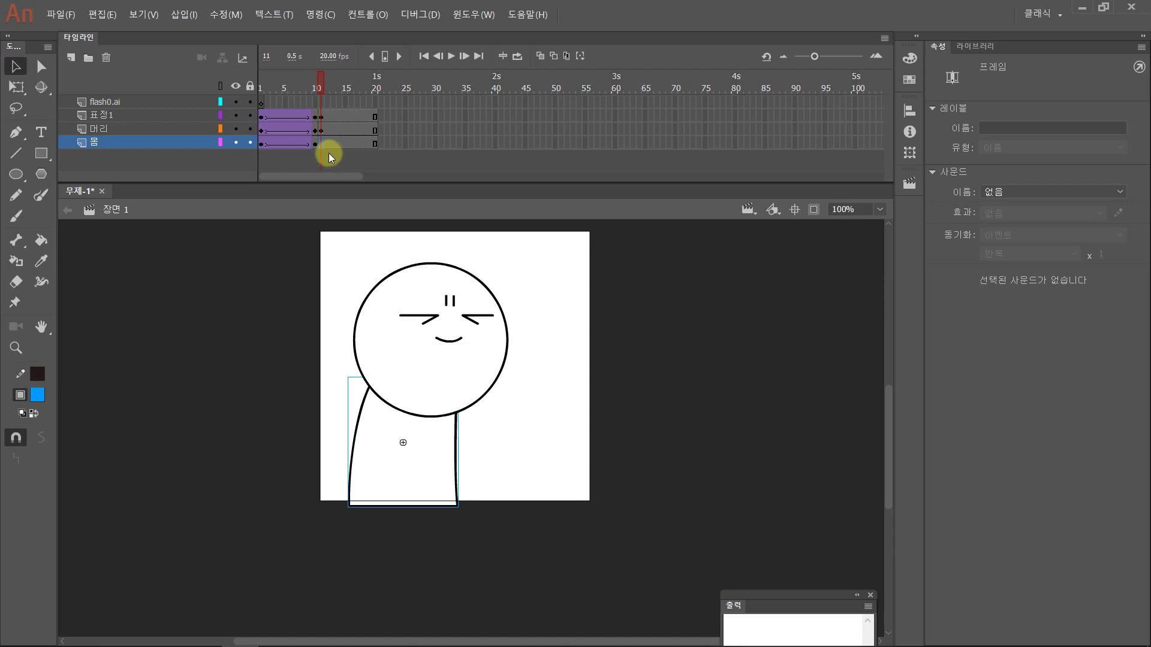
# At frame 10 on the 머리 layer, nudge the head slightly higher than its frame 11 position
pyautogui.click(322, 128)
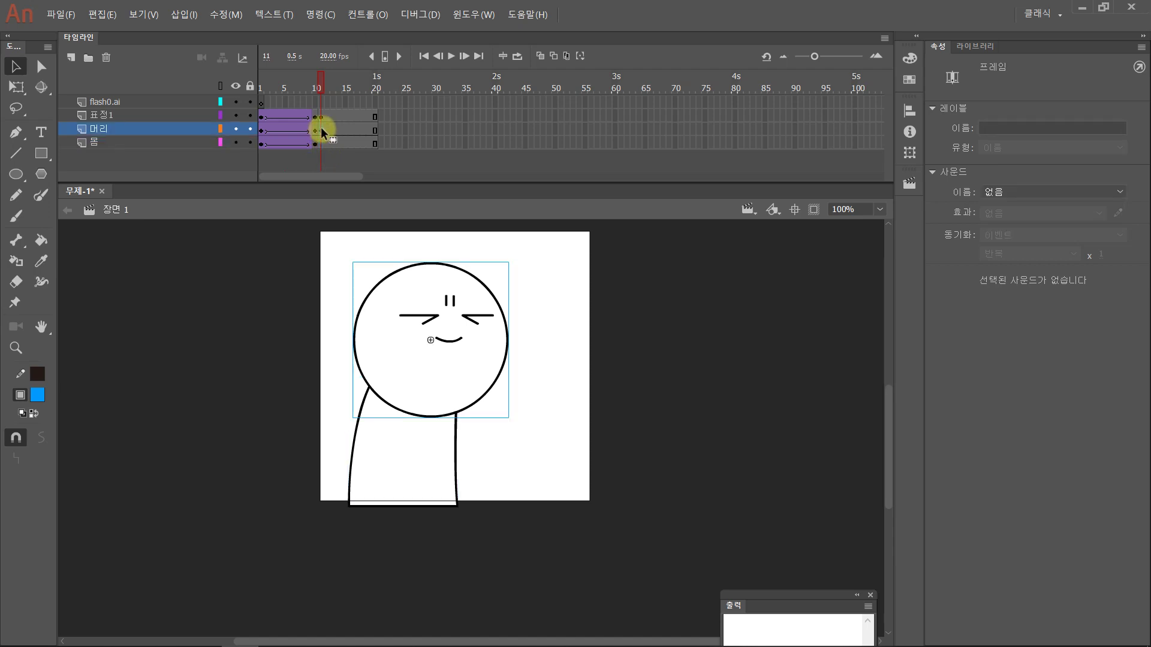
pyautogui.click(316, 130)
pyautogui.click(316, 116)
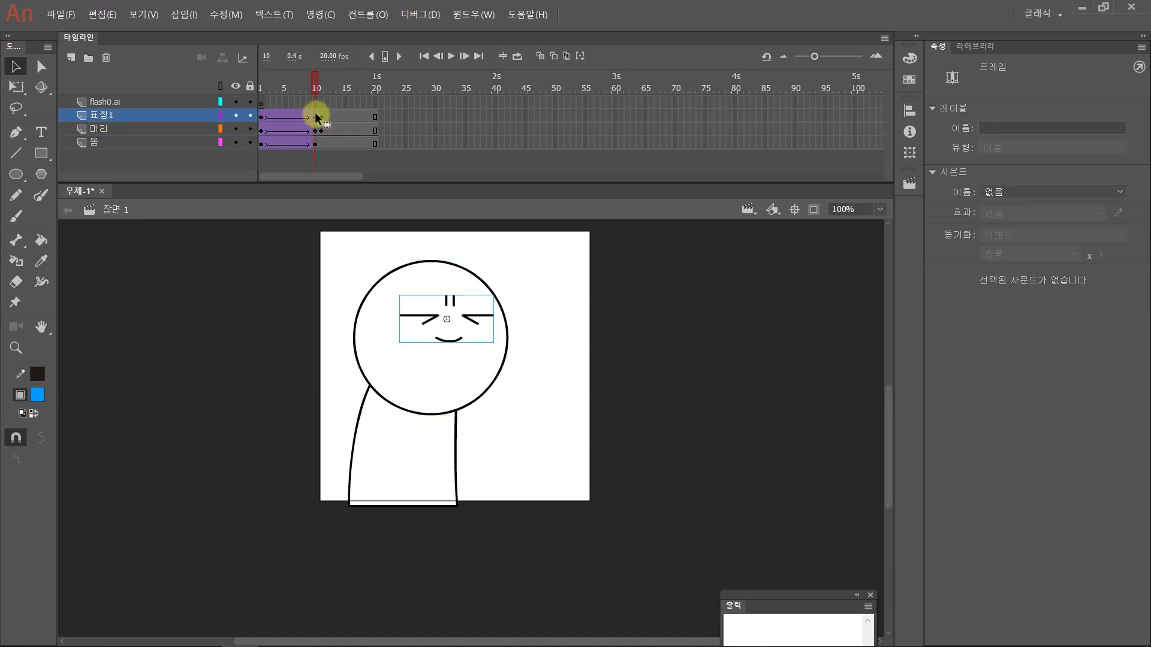
# Insert a keyframe at frame 15 on the 표정1 layer and delete the face from it
pyautogui.moveTo(316, 115); pyautogui.dragTo(343, 90)
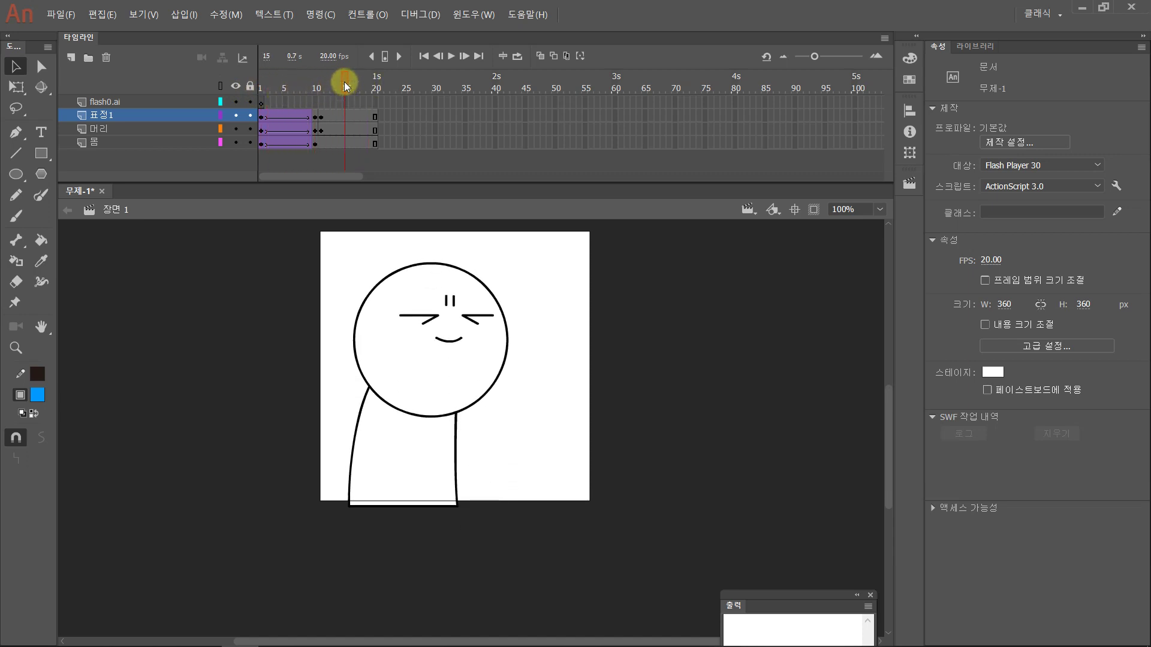
pyautogui.click(347, 115)
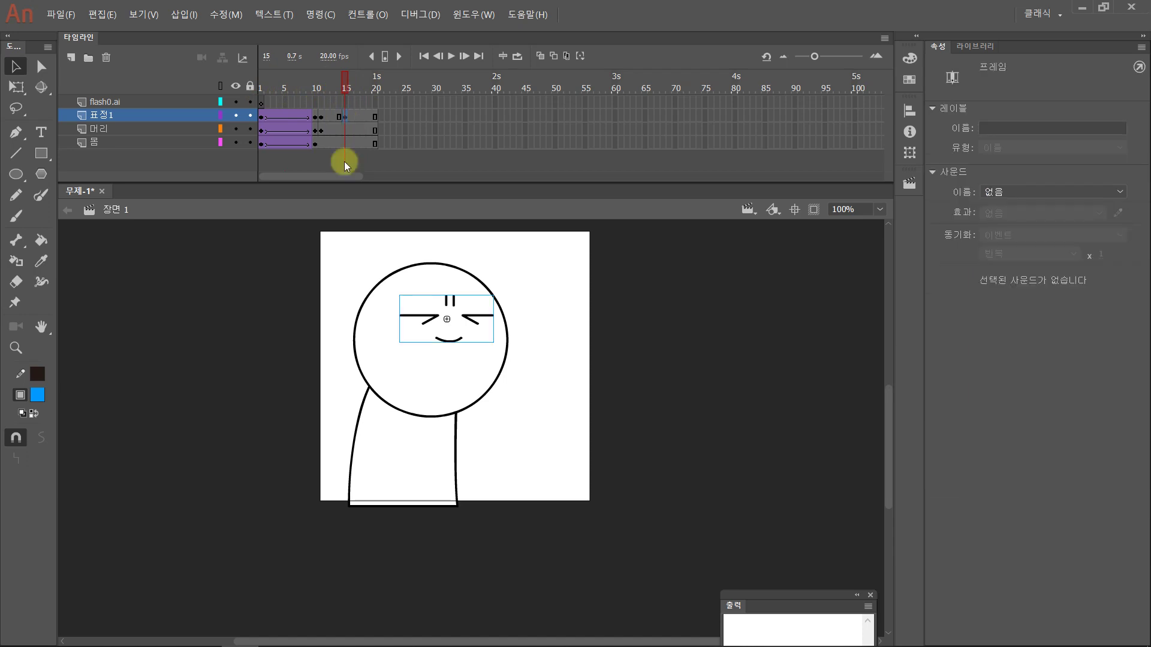
pyautogui.press('F6')
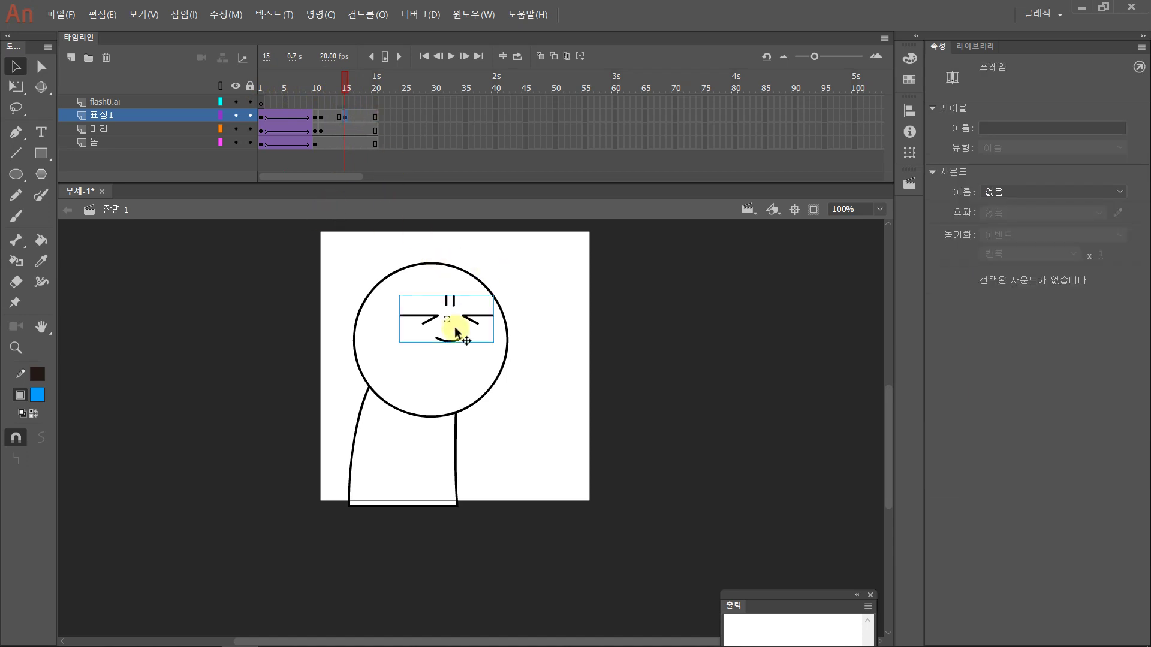
pyautogui.press('Delete')
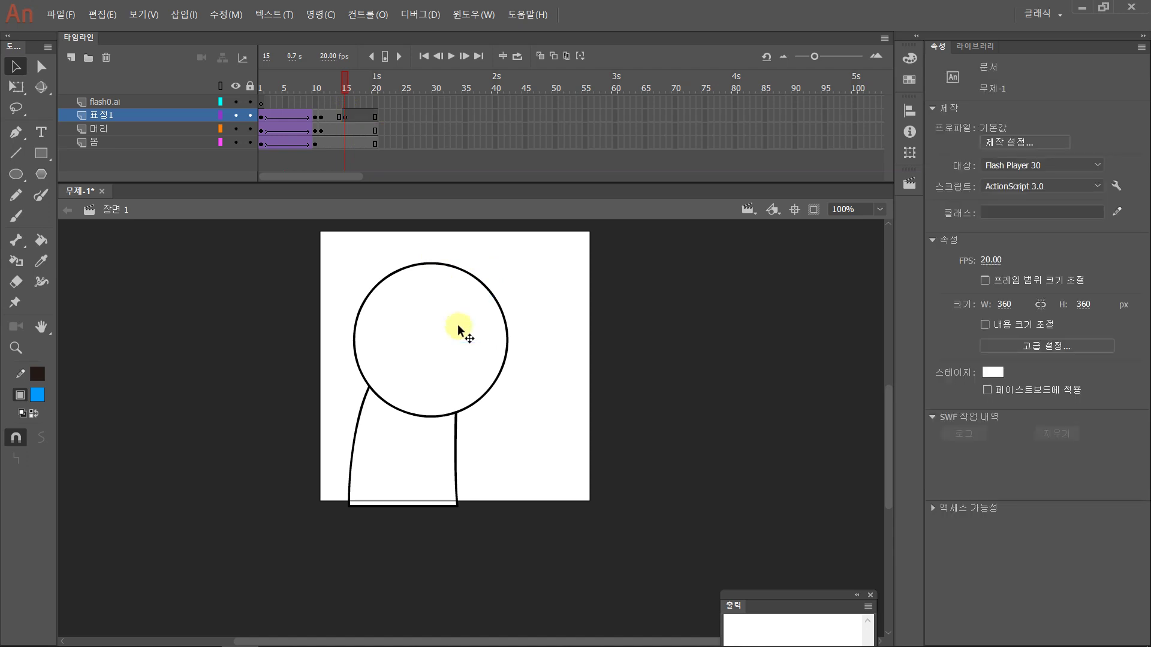
# Place the 표정2 symbol from the library on the head in the emptied frames of the 표정1 layer
pyautogui.moveTo(345, 116); pyautogui.dragTo(372, 120)
pyautogui.click(365, 114)
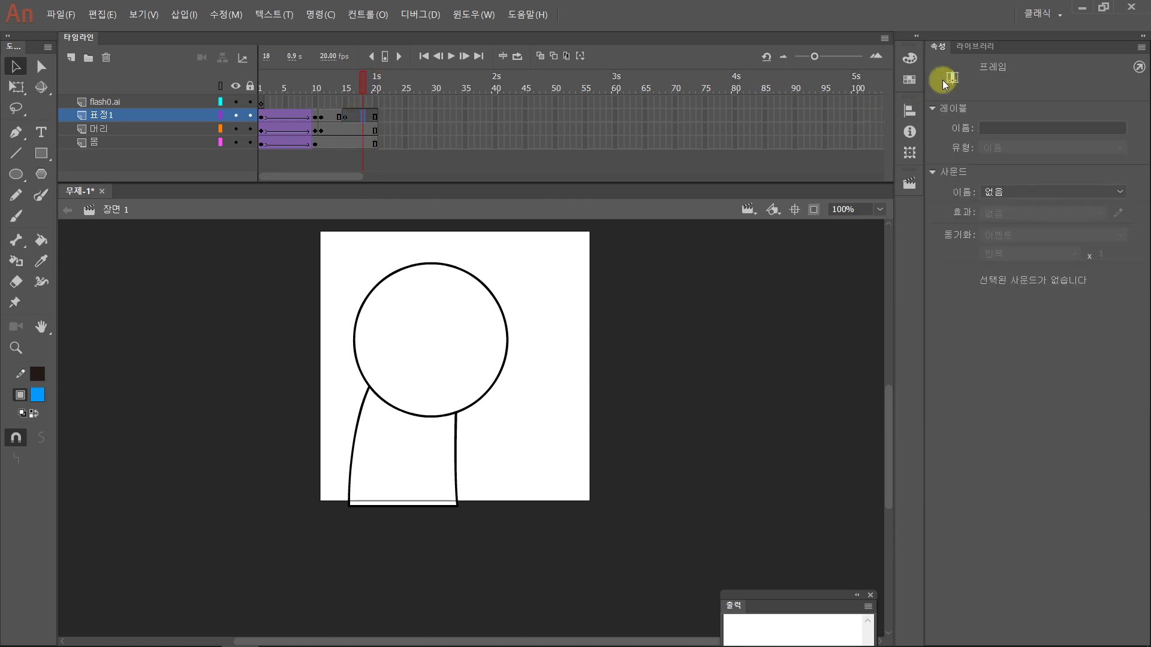
pyautogui.click(974, 47)
pyautogui.moveTo(966, 231); pyautogui.dragTo(479, 330)
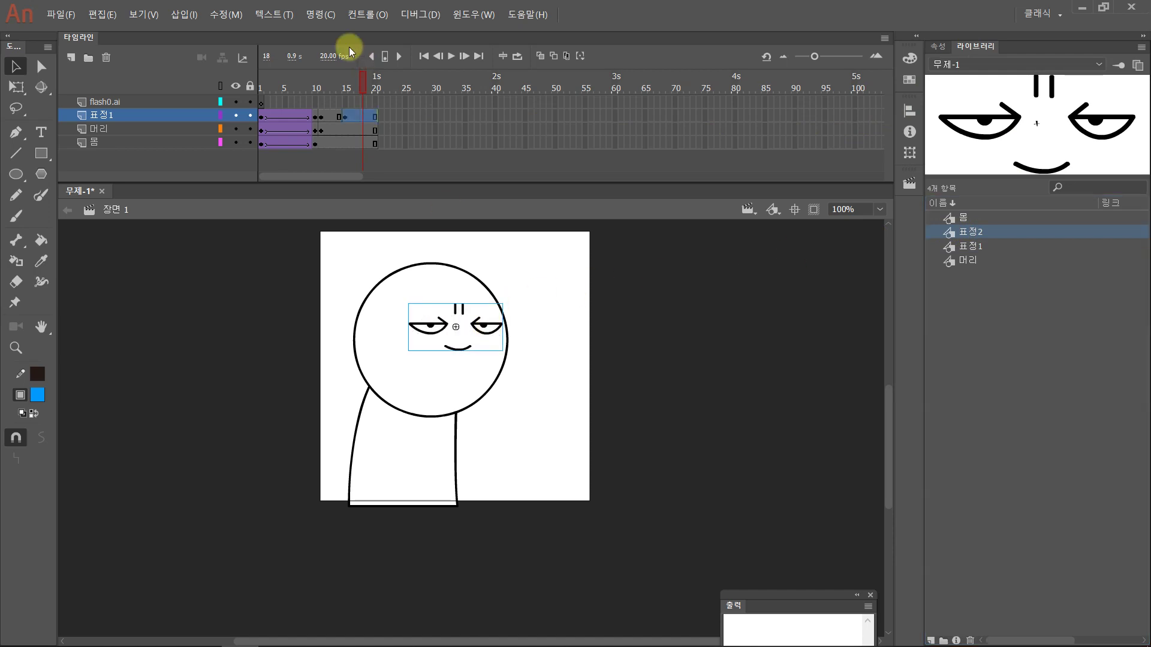
# Using onion skinning, nudge the 표정2 face up and left at frame 15 until it lines up with the previous expression
pyautogui.moveTo(361, 76); pyautogui.dragTo(347, 77)
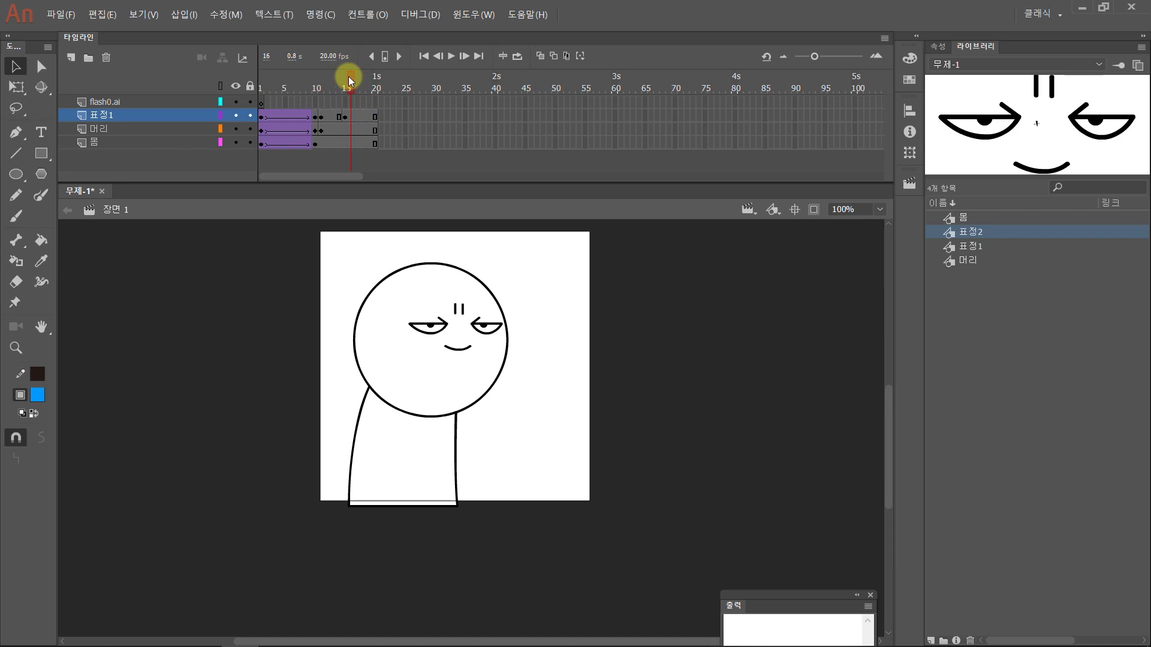
pyautogui.click(540, 59)
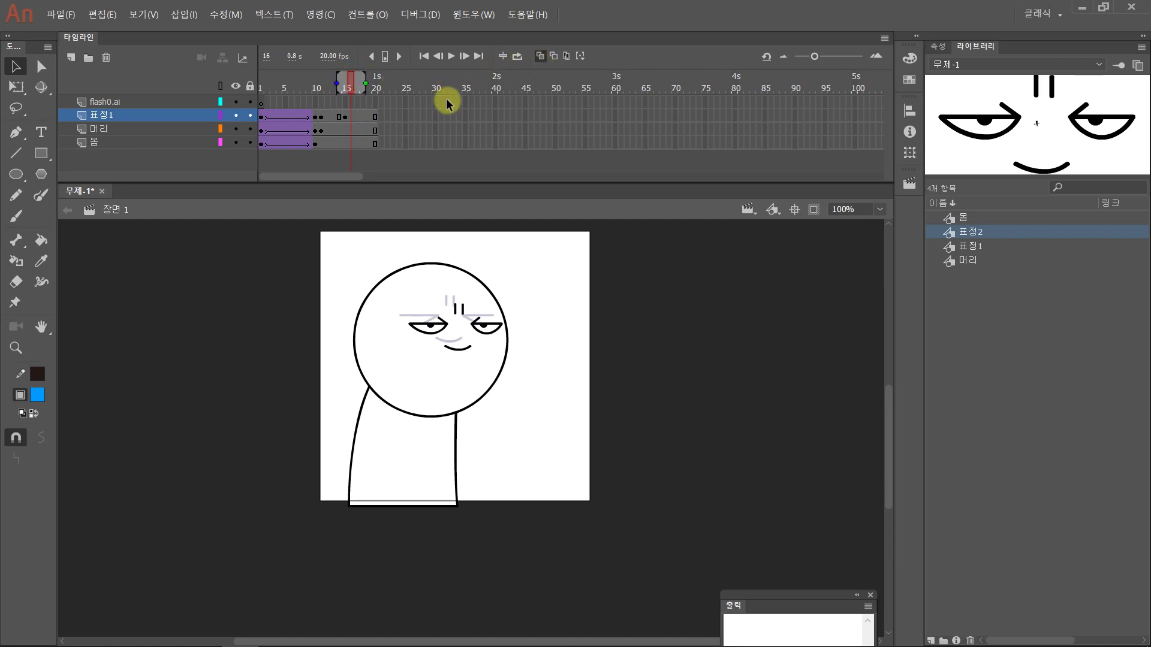
pyautogui.click(345, 115)
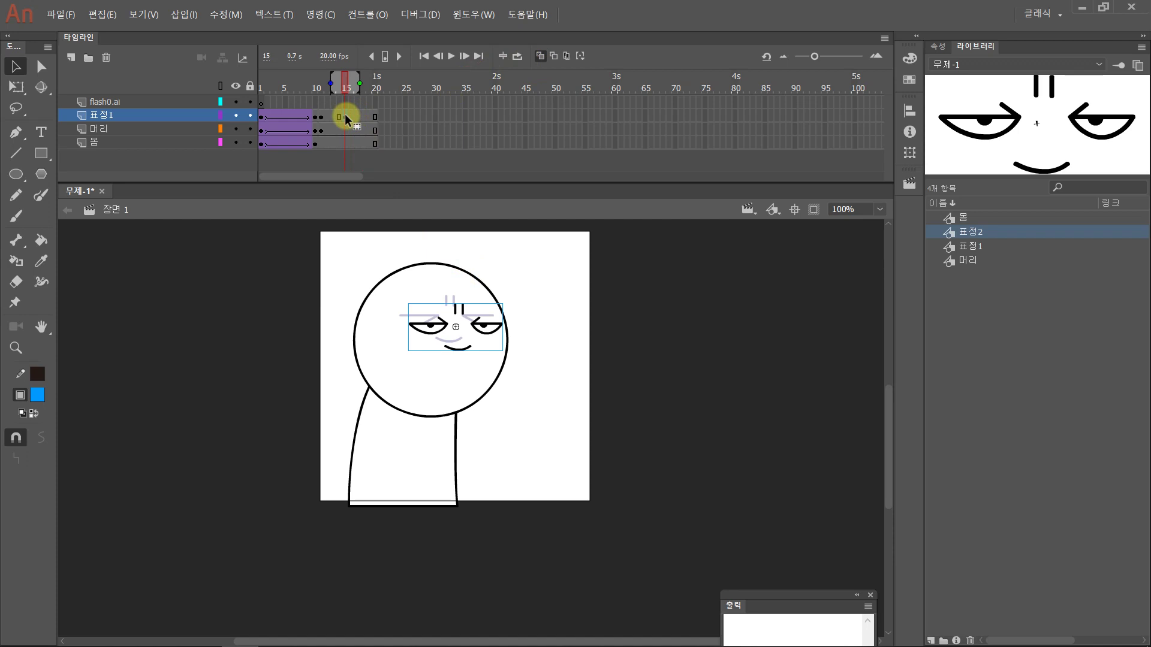
pyautogui.press('Up')
pyautogui.press('Up')
pyautogui.press('Up')
pyautogui.press('Up')
pyautogui.press('Up')
pyautogui.press('Up')
pyautogui.press('Up')
pyautogui.press('Up')
pyautogui.press('Up')
pyautogui.press('Up')
pyautogui.press('Up')
pyautogui.press('Up')
pyautogui.press('Left')
pyautogui.press('Left')
pyautogui.press('Left')
pyautogui.press('Left')
pyautogui.press('Left')
pyautogui.press('Left')
pyautogui.press('Left')
pyautogui.press('Left')
pyautogui.press('Left')
pyautogui.press('Left')
pyautogui.press('Left')
pyautogui.press('Left')
pyautogui.press('Left')
pyautogui.press('Left')
pyautogui.press('Left')
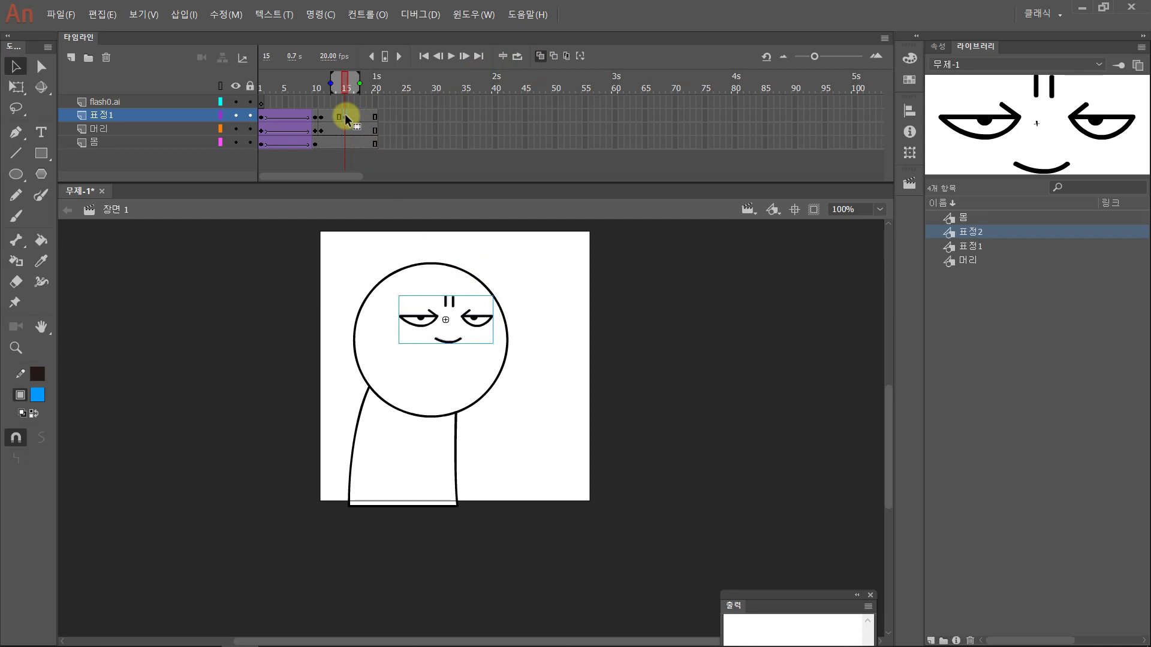
pyautogui.press('Left')
pyautogui.press('Left')
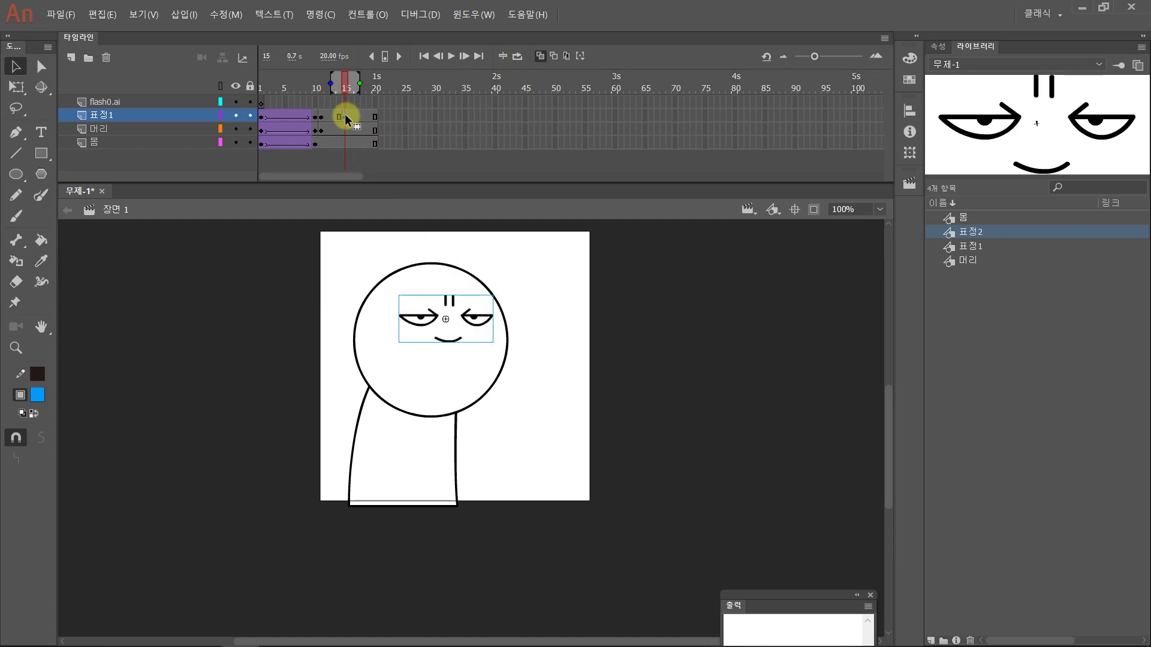
pyautogui.click(539, 56)
# At frame 16 on the 표정1 layer, nudge the 표정2 face slightly up and test the movie
pyautogui.moveTo(346, 75)
pyautogui.mouseDown()
pyautogui.moveTo(254, 84)
pyautogui.moveTo(357, 81)
pyautogui.moveTo(293, 80)
pyautogui.moveTo(346, 81)
pyautogui.mouseUp()
pyautogui.click(350, 117)
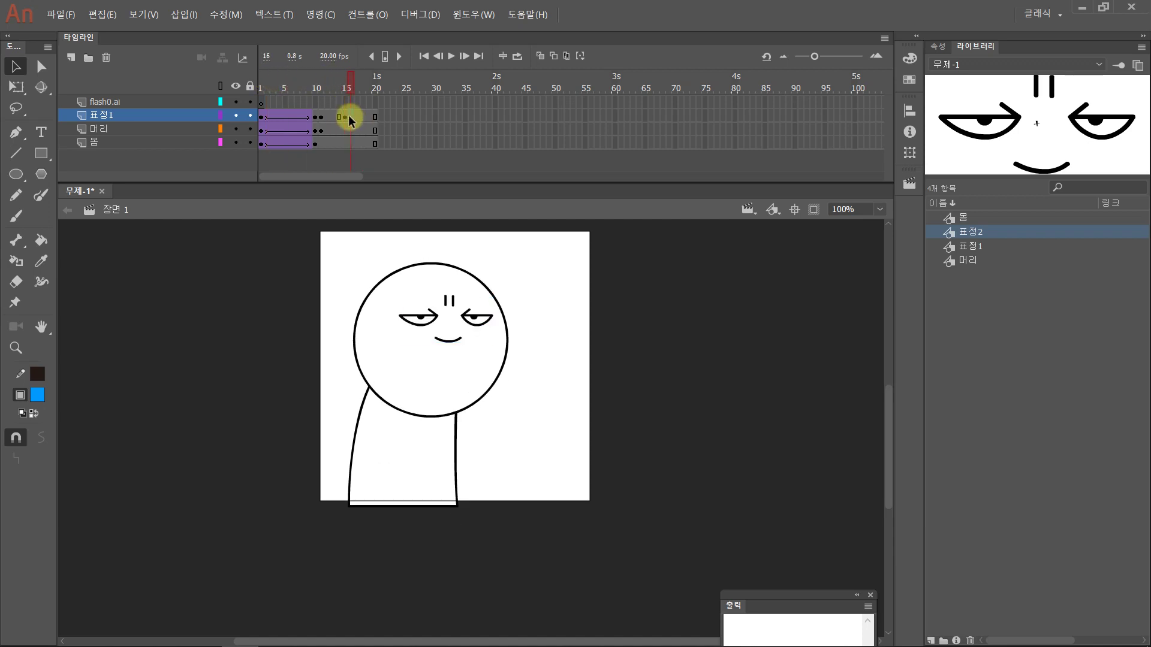
pyautogui.press('Up')
pyautogui.press('Up')
pyautogui.press('Up')
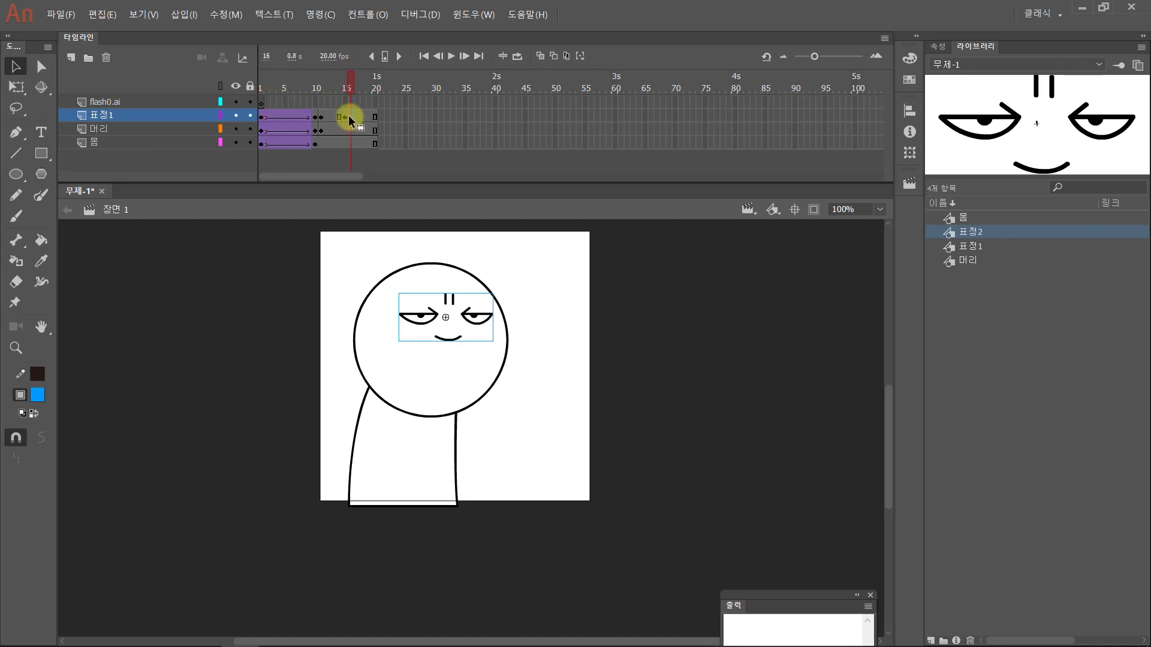
pyautogui.hotkey('ctrl', 'Return')
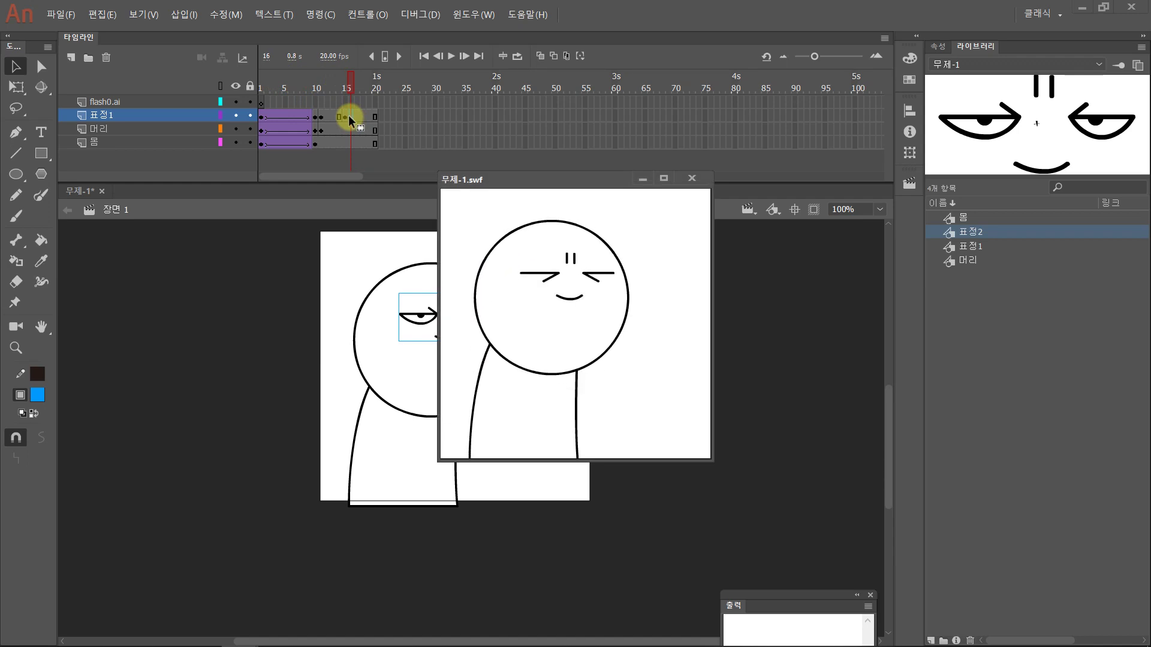